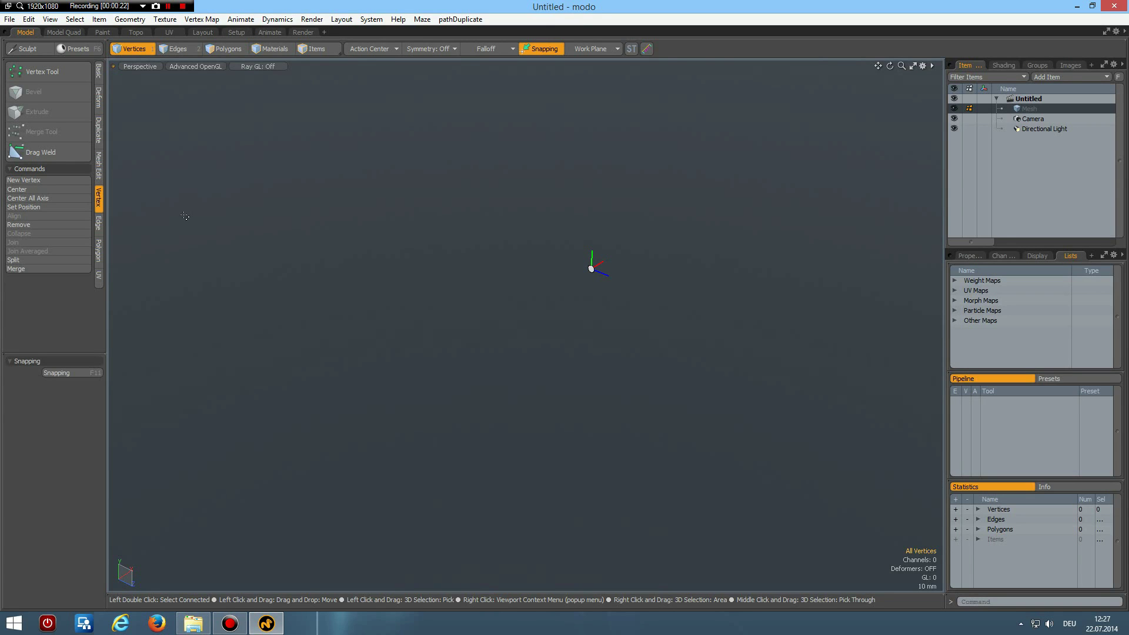
Step: Create a unit plane mesh and fit it in the top view
click(99, 71)
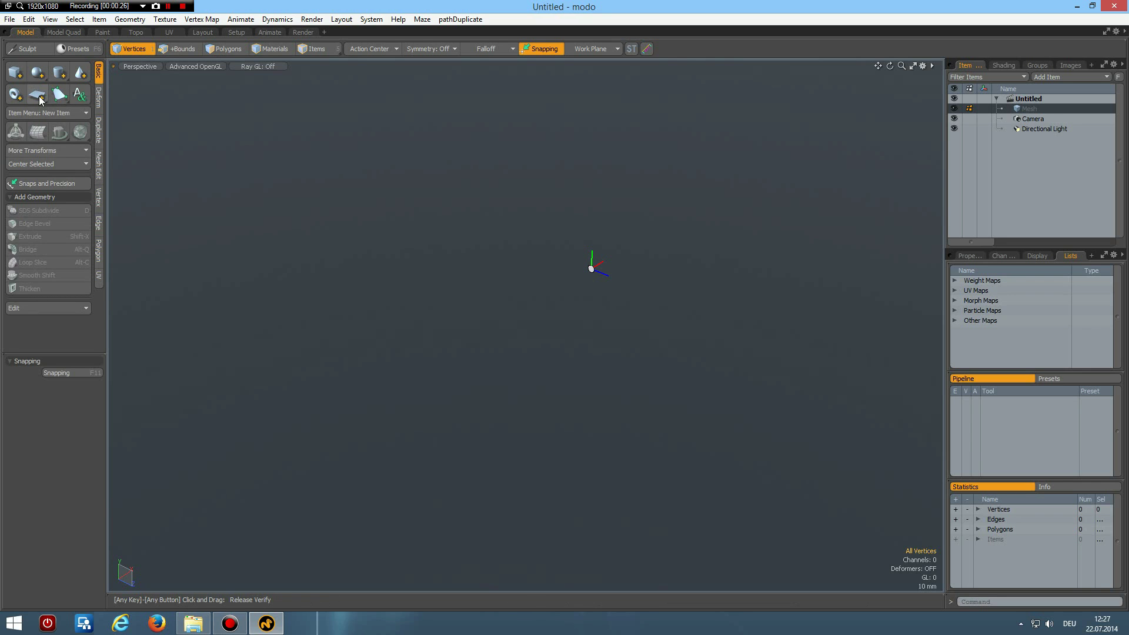
click(39, 97)
key(space)
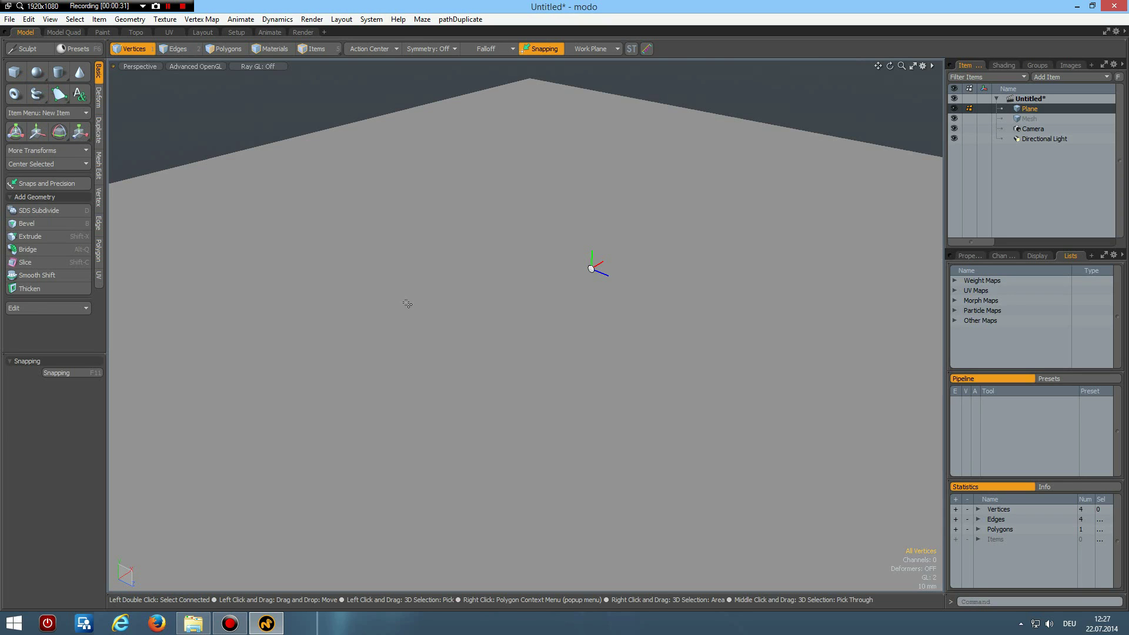
key(ctrl+1)
key(a)
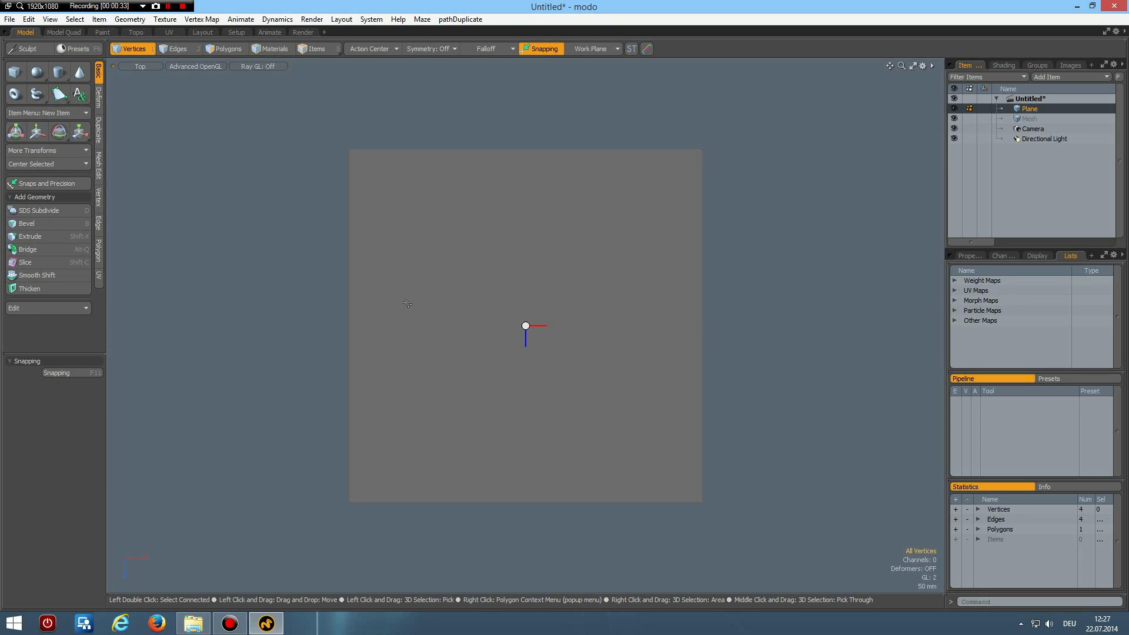
Step: Loop-slice the plane across its upper edge with a uniform count of 21
key(2)
click(512, 150)
key(alt+c)
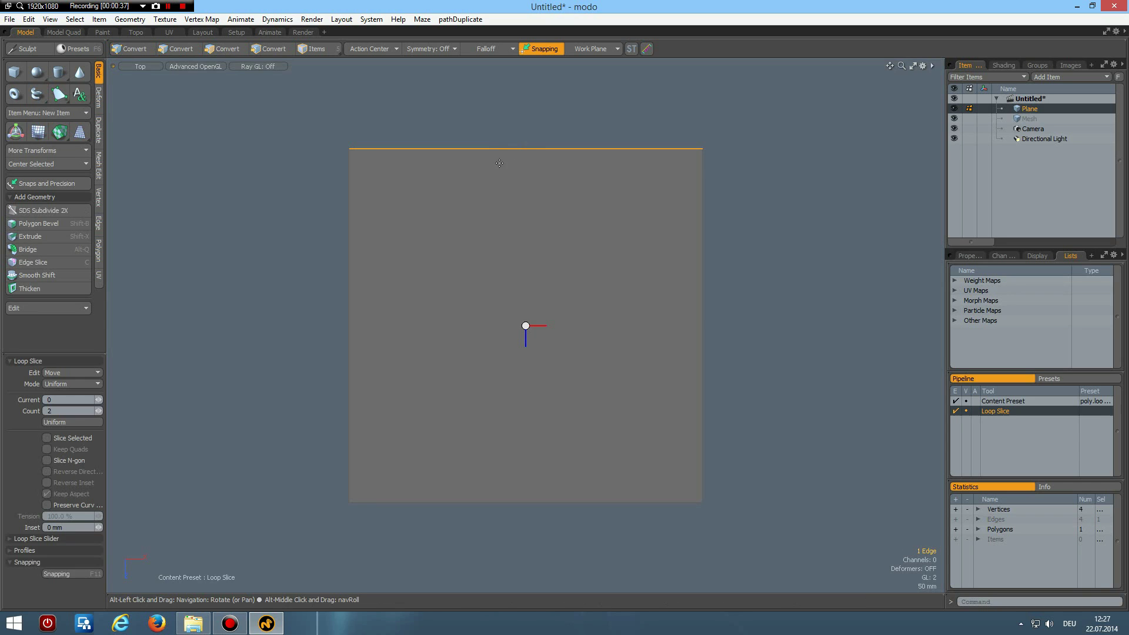
click(62, 410)
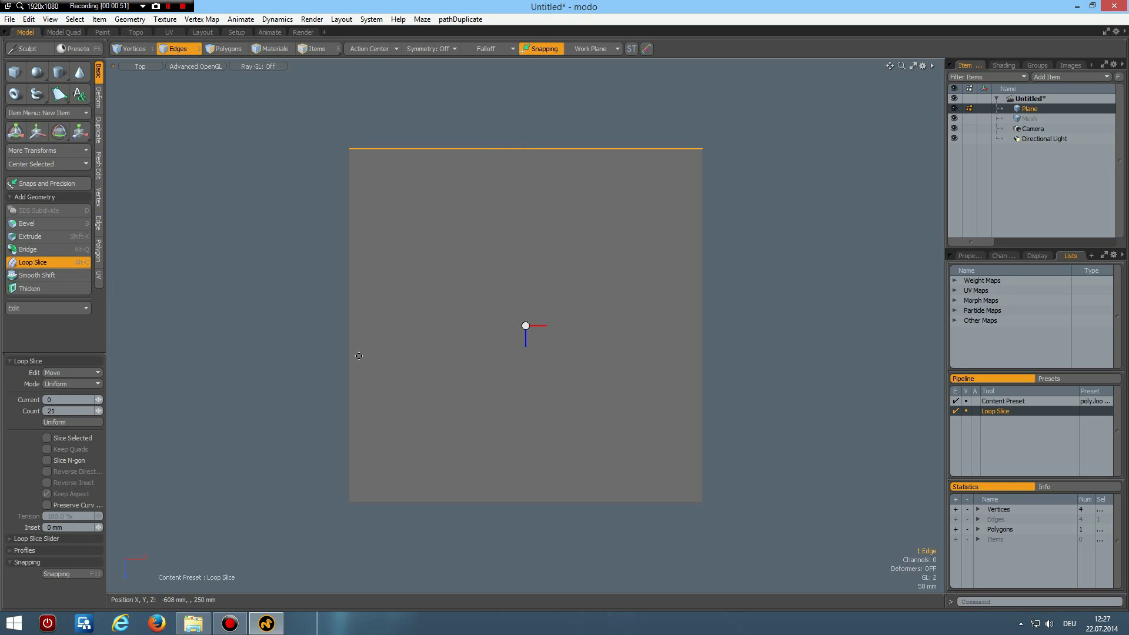
click(61, 410)
text(2)
key(Return)
key(Return)
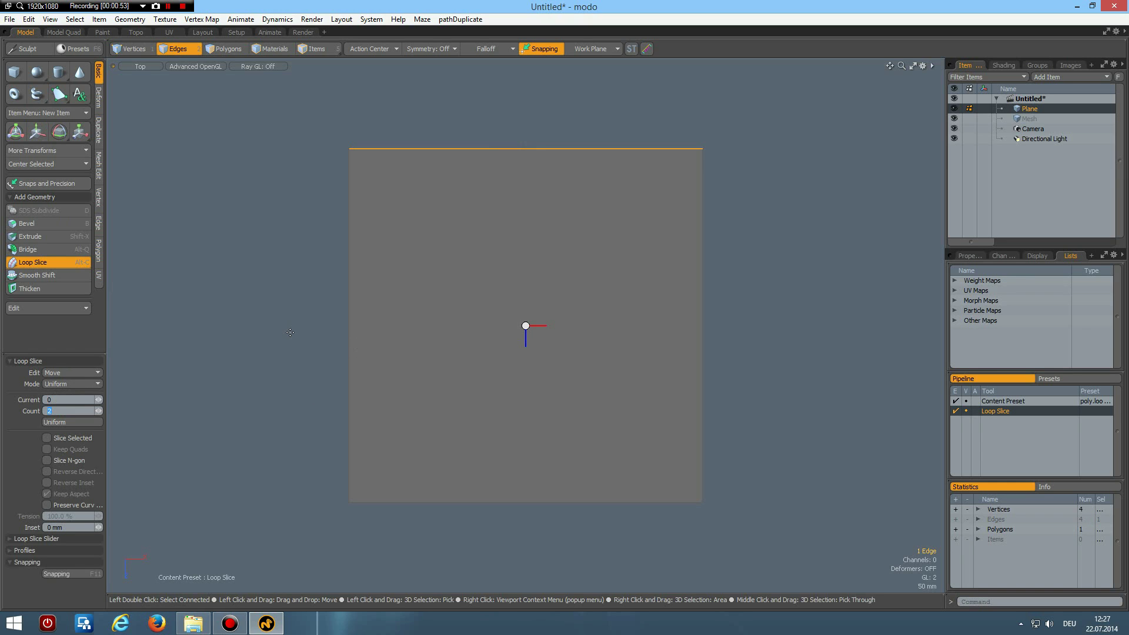
click(282, 341)
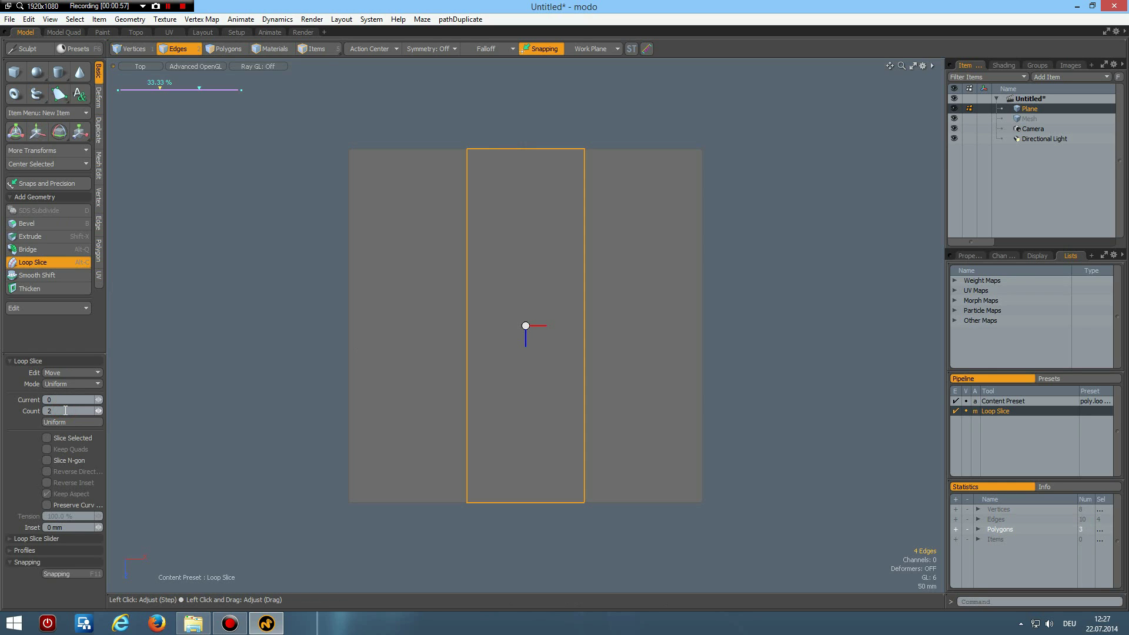
key(Return)
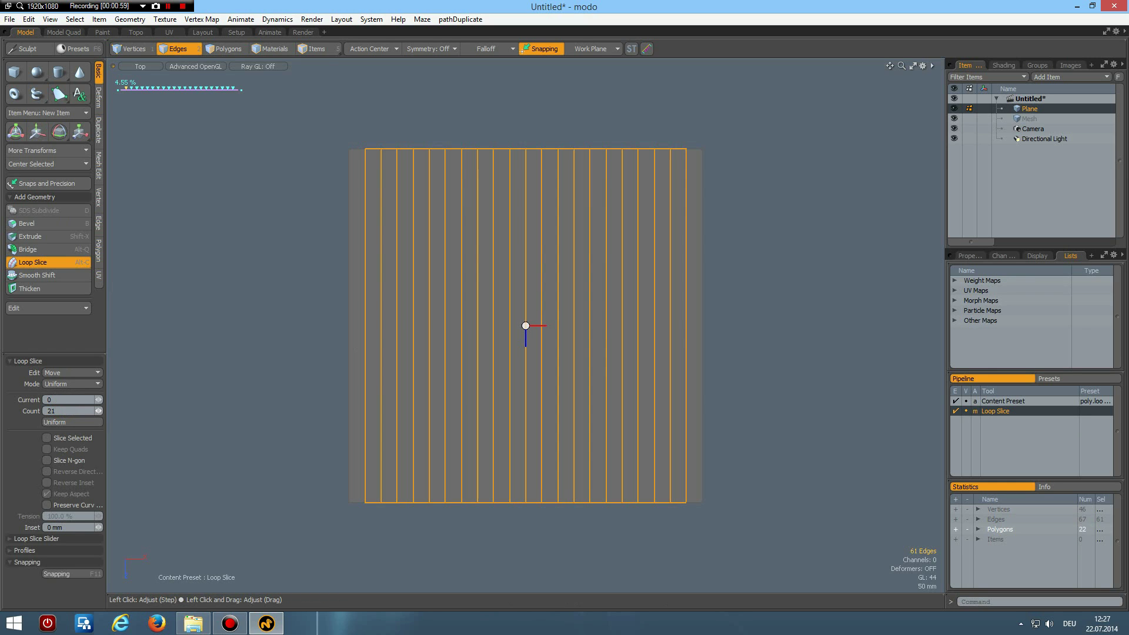
key(space)
Step: Loop-slice the strips in the other direction through the left side edges with 21 slices, then clear the selection
drag(339, 312, 378, 318)
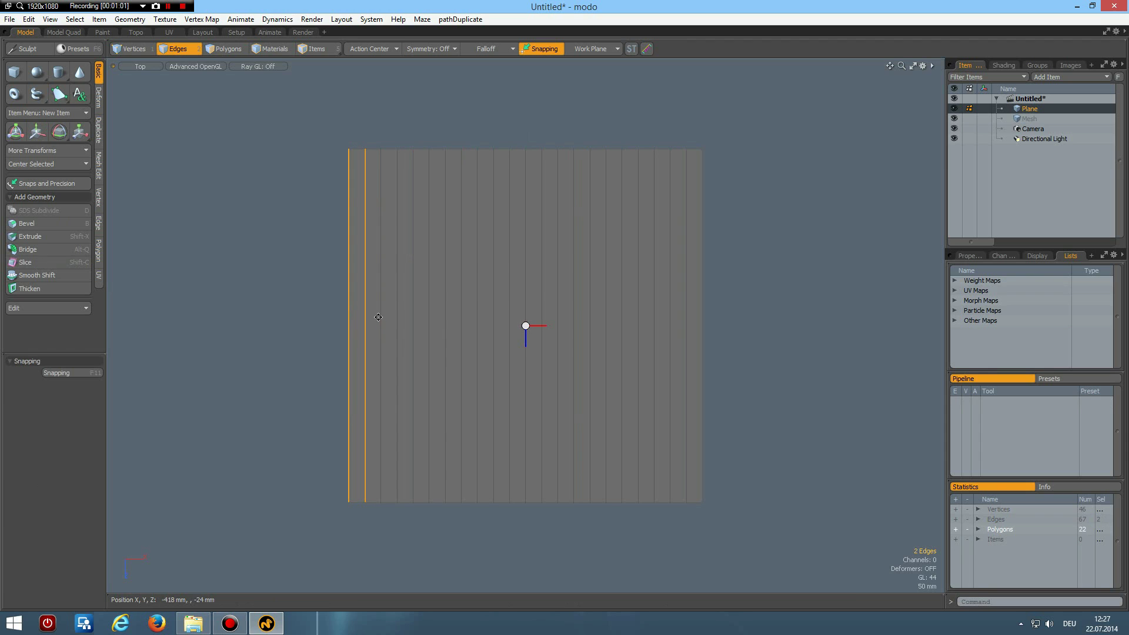
key(alt+c)
click(246, 273)
key(space)
click(246, 272)
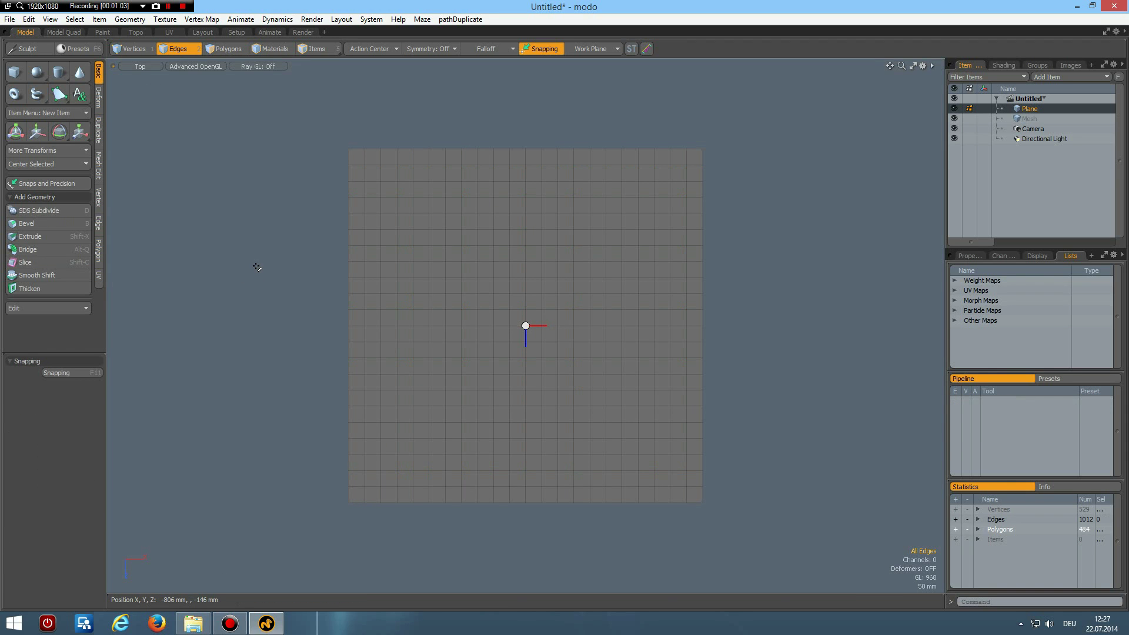
Step: Set the snapping mode to Geometry with vertex snapping
key(F11)
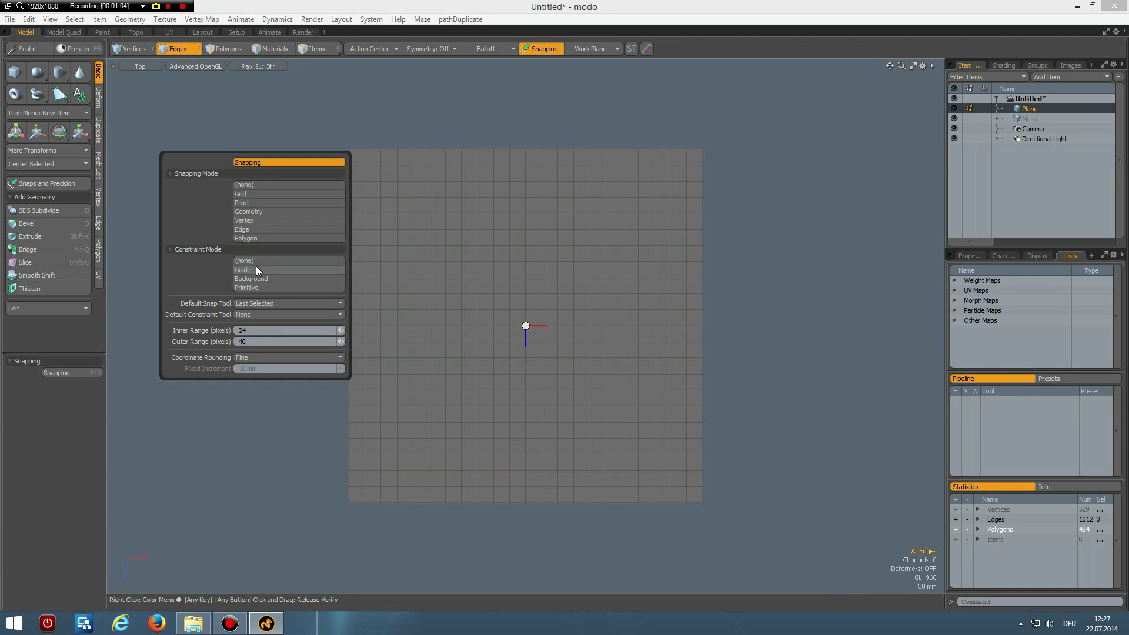
click(272, 210)
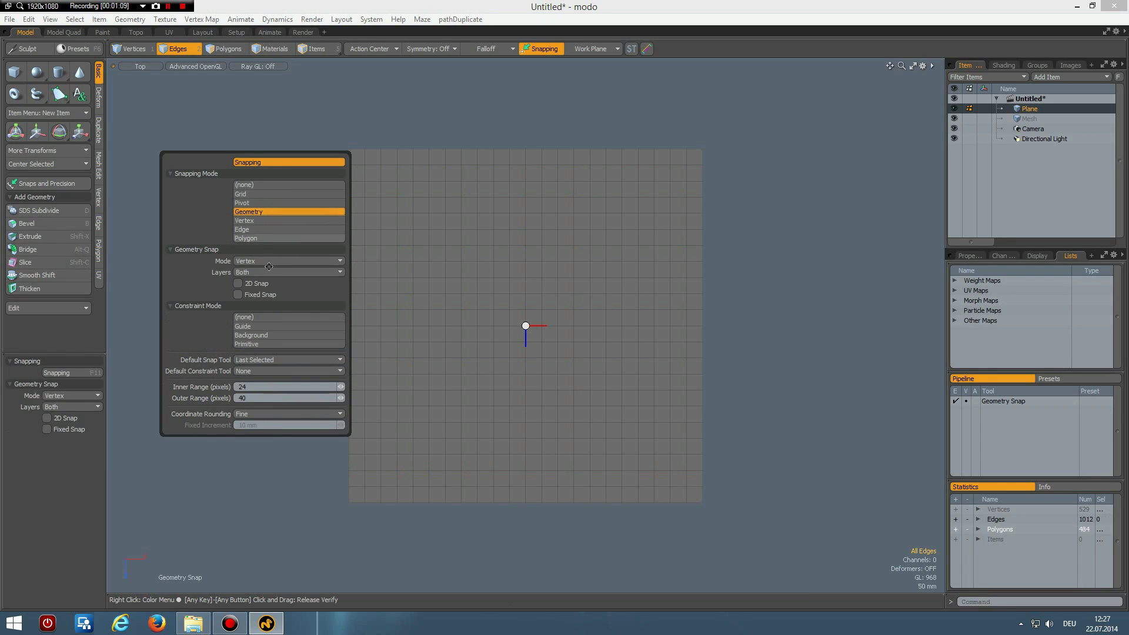
click(827, 230)
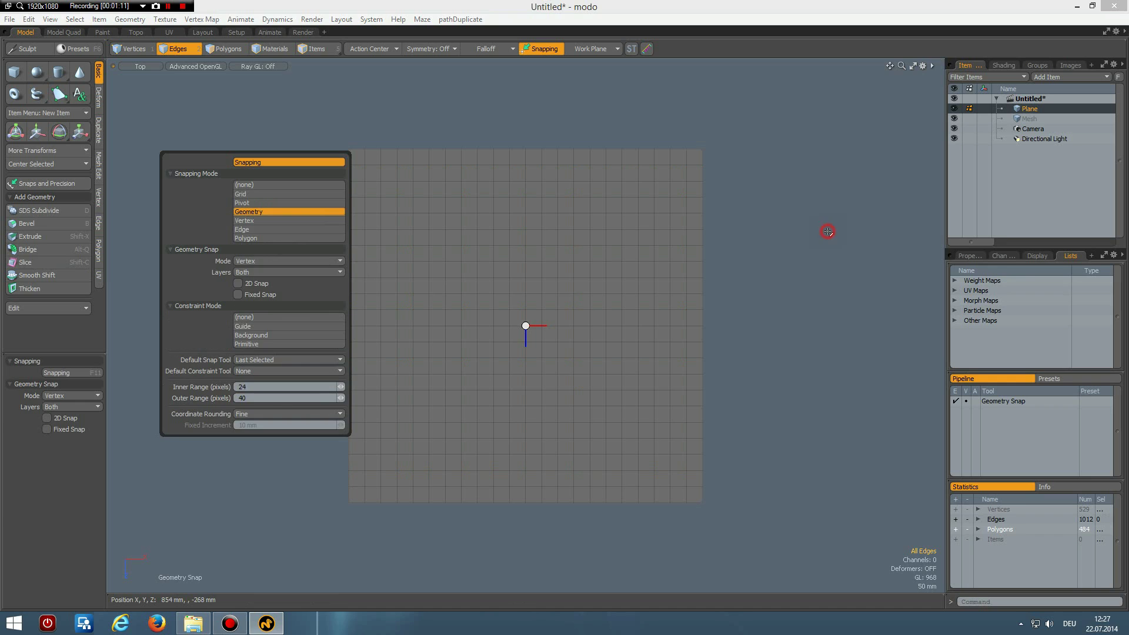
Step: Slice the grid diagonally from the upper edge's midpoint to the left edge's midpoint, undoing any misplaced cut
key(shift)
key(shift+c)
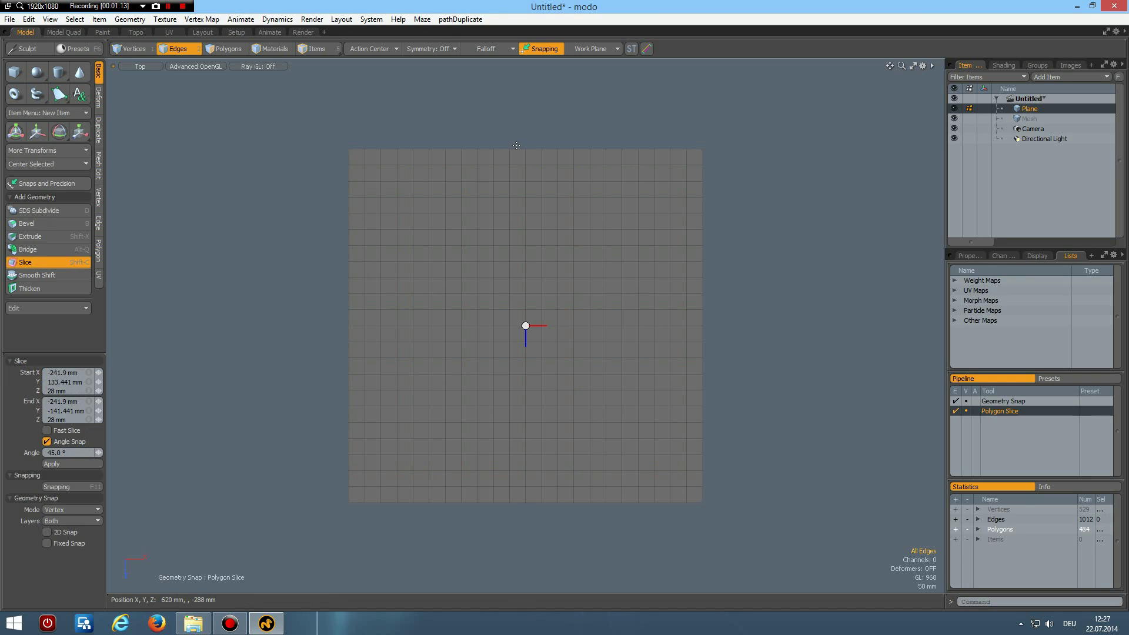
drag(526, 148, 347, 324)
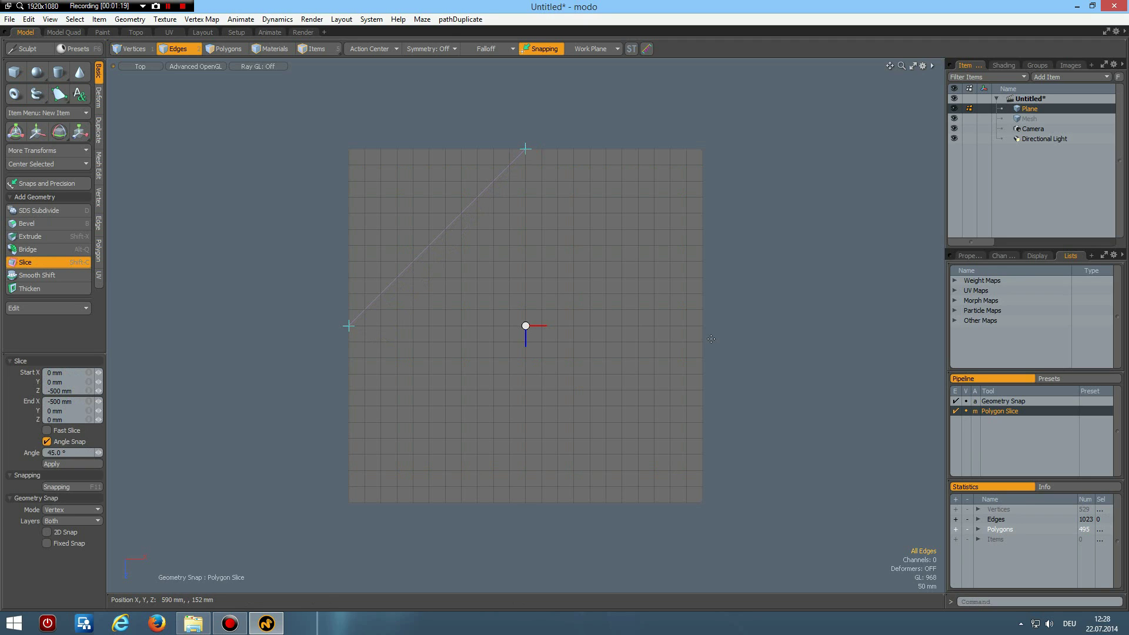
shift+drag(701, 326, 604, 421)
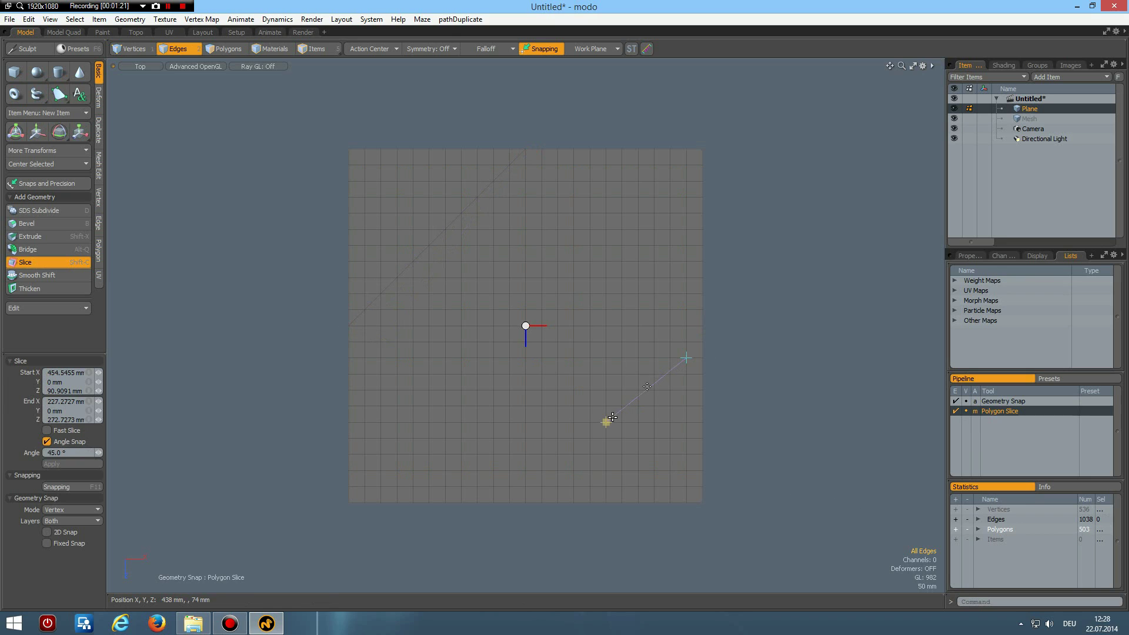
key(ctrl+z)
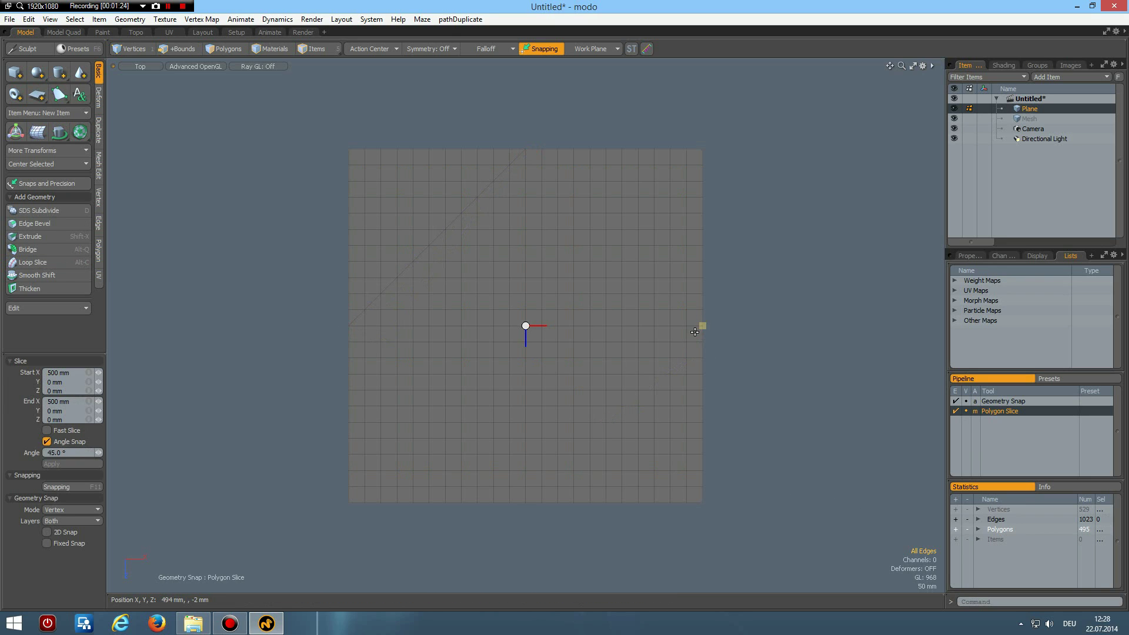
Step: Slice the three remaining corners diagonally between adjacent edge midpoints, completing a diamond inside the grid
ctrl+drag(700, 325, 524, 499)
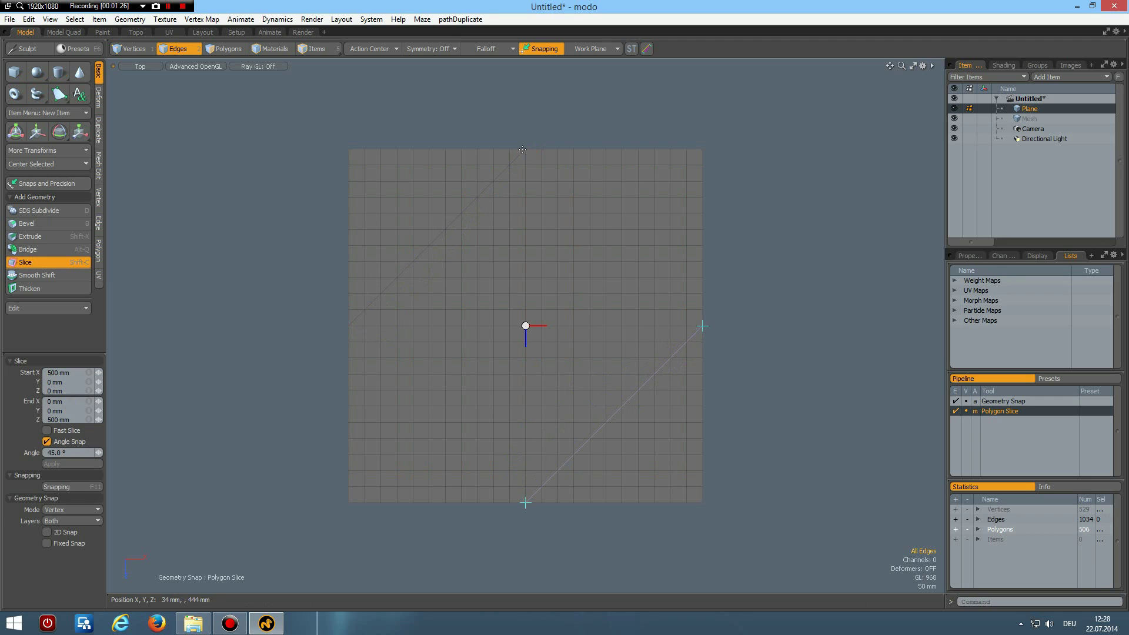
ctrl+drag(525, 148, 701, 325)
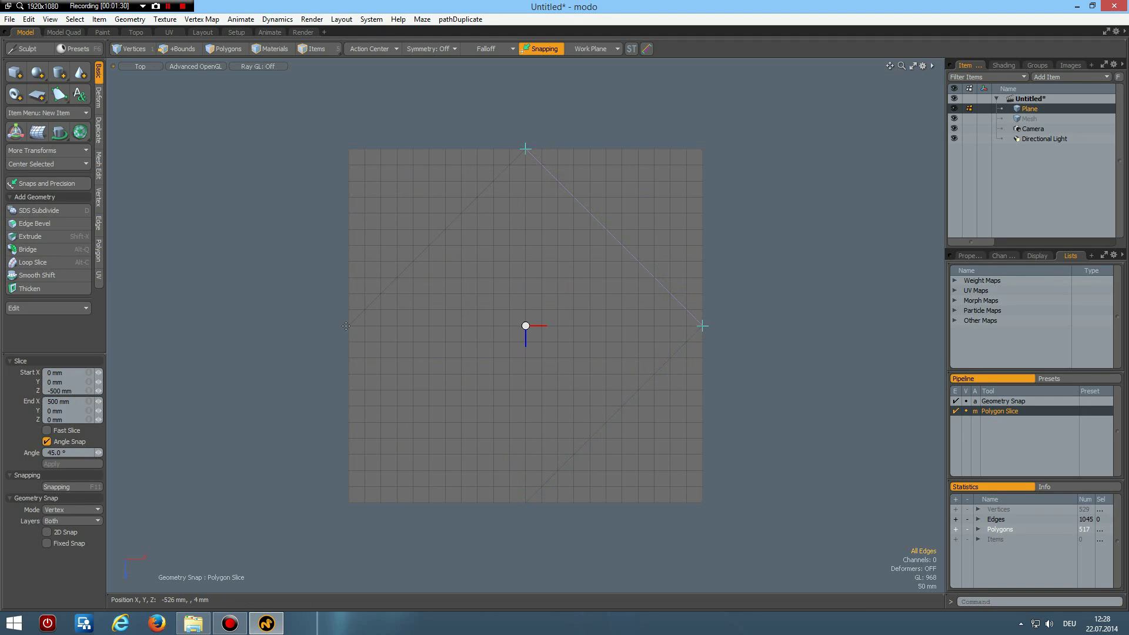
ctrl+drag(346, 325, 527, 514)
key(2)
key(space)
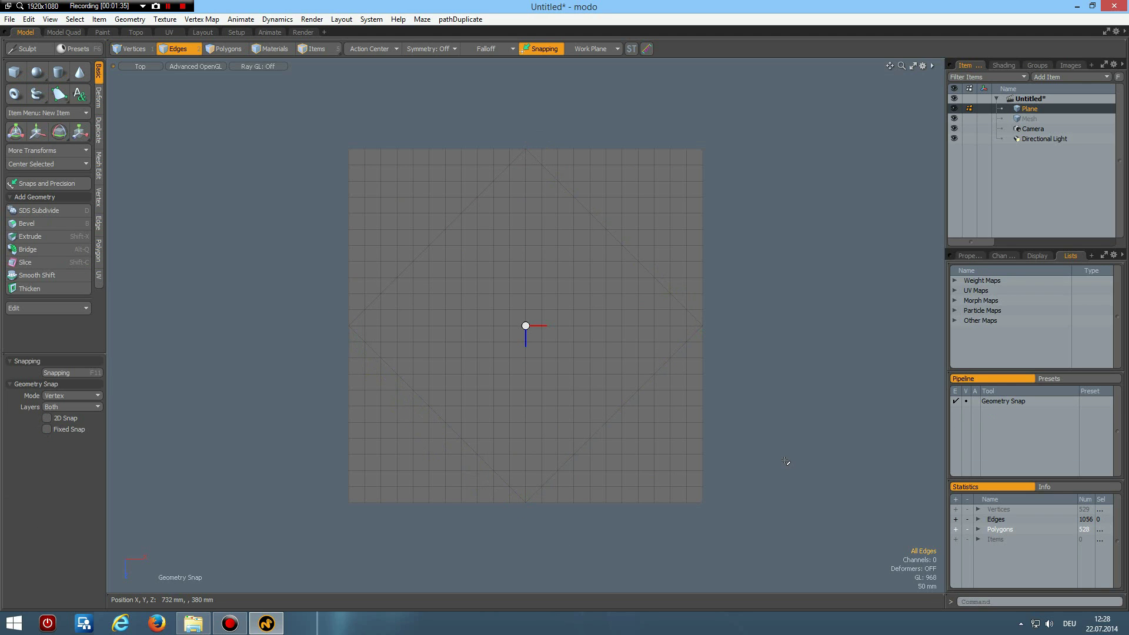
Step: Rotate the whole mesh 45° in the top view so the sliced inner square lies parallel to the axes
key(e)
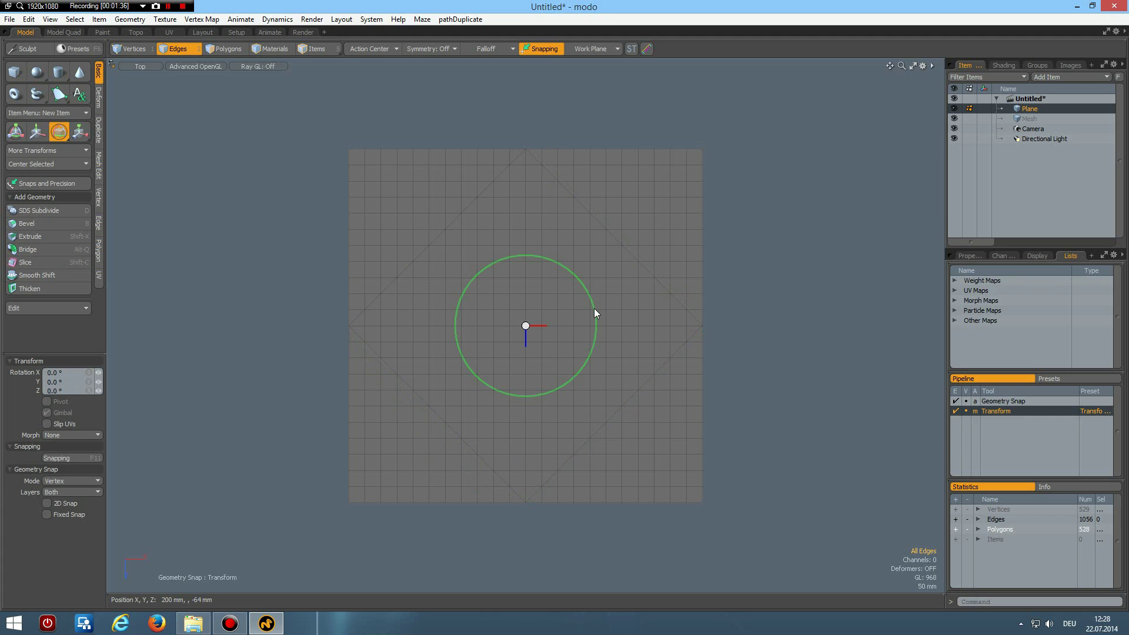
ctrl+drag(594, 308, 534, 382)
key(space)
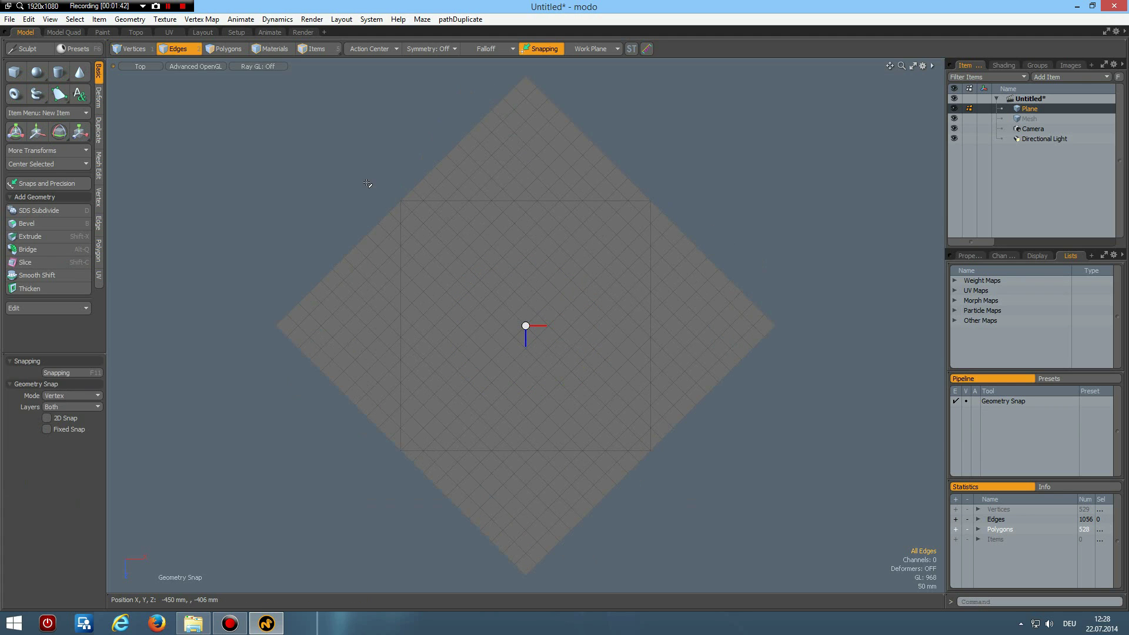
Step: Delete all polygons outside the inner square, keeping only the diagonally gridded square
key(4)
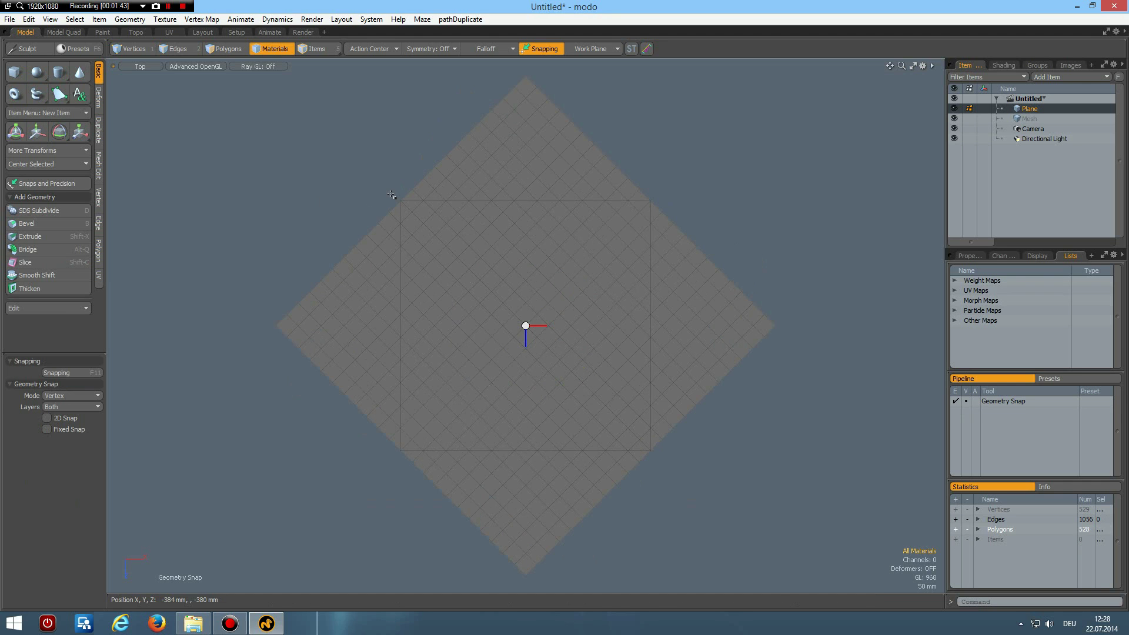
key(3)
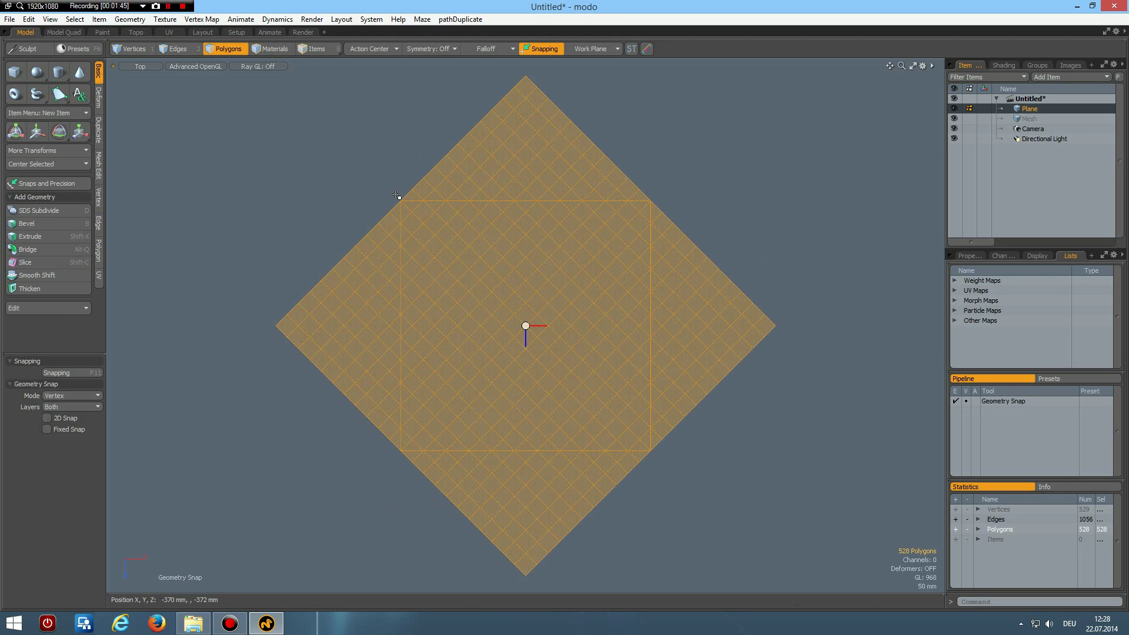
right_drag(395, 194, 655, 458)
key(bracketleft)
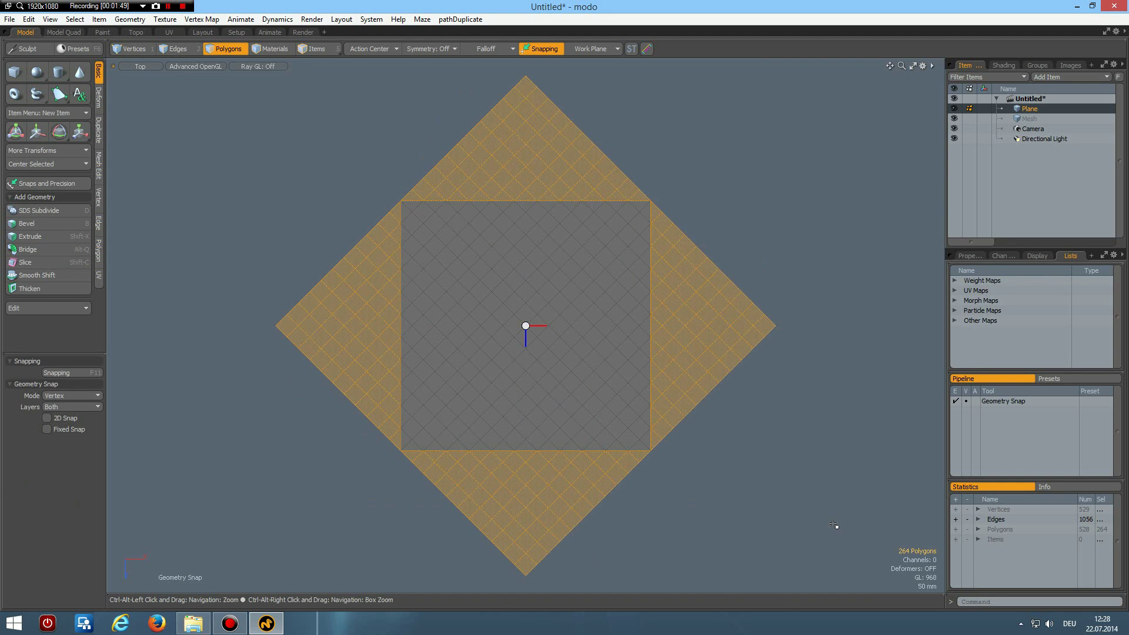
key(Delete)
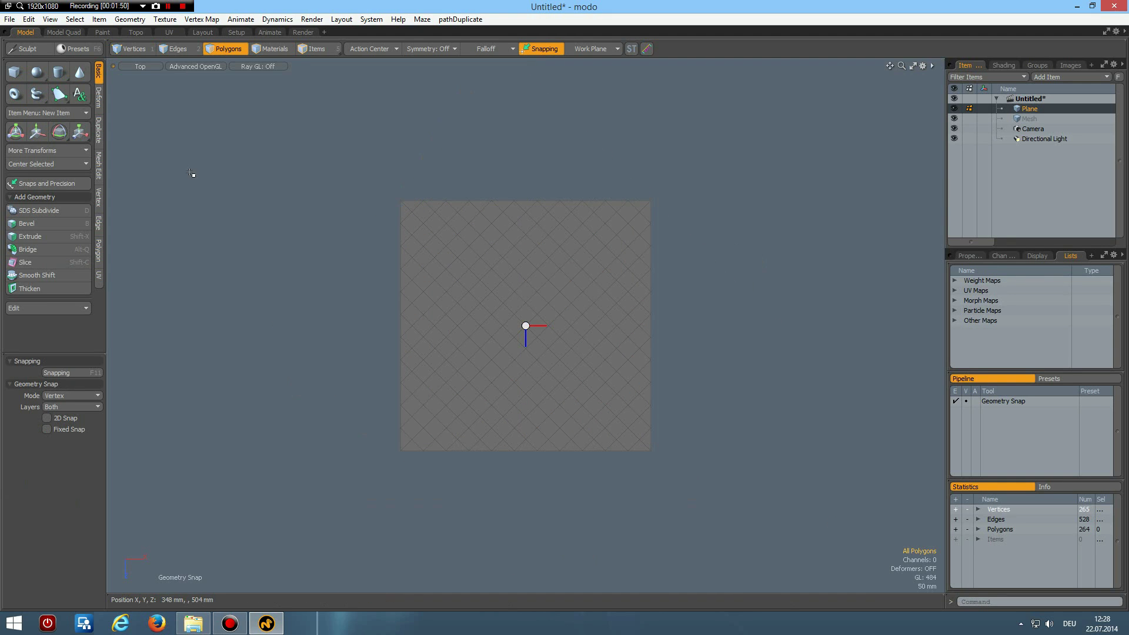
Step: Bend the square 360° around the X axis into a tube, using its right edge from lower to upper corner as the spine
click(98, 97)
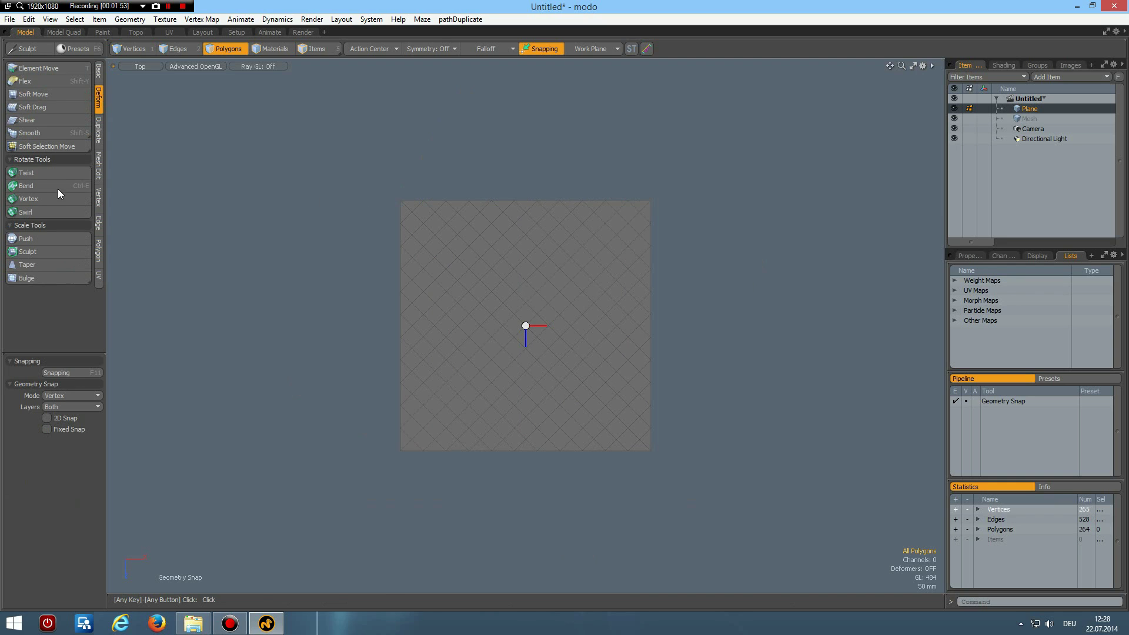
click(40, 186)
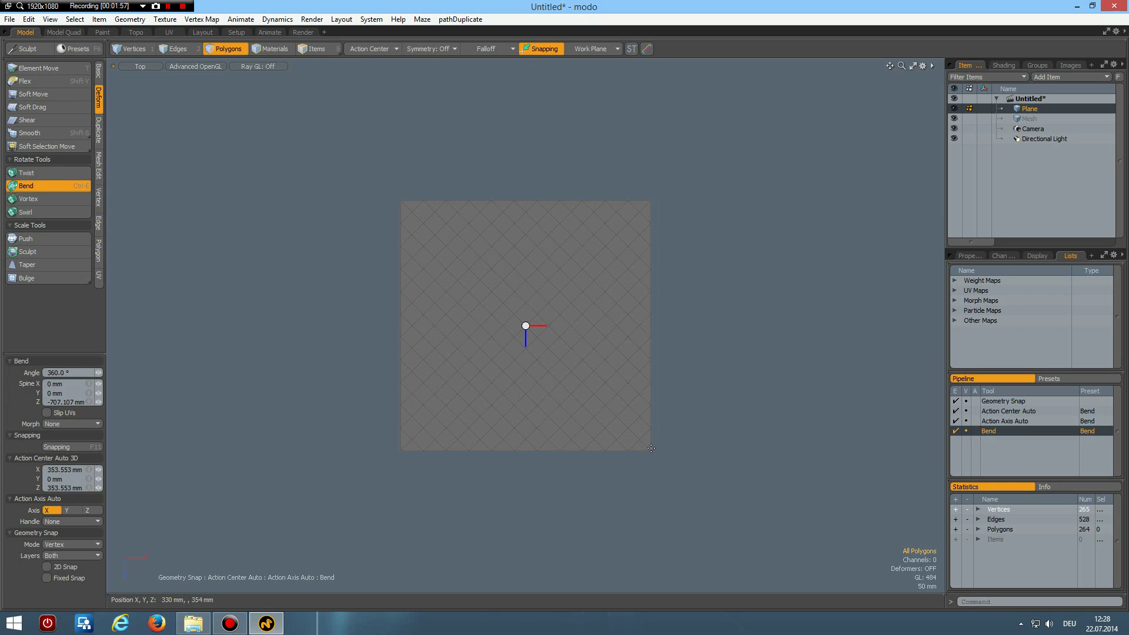
drag(651, 449, 654, 203)
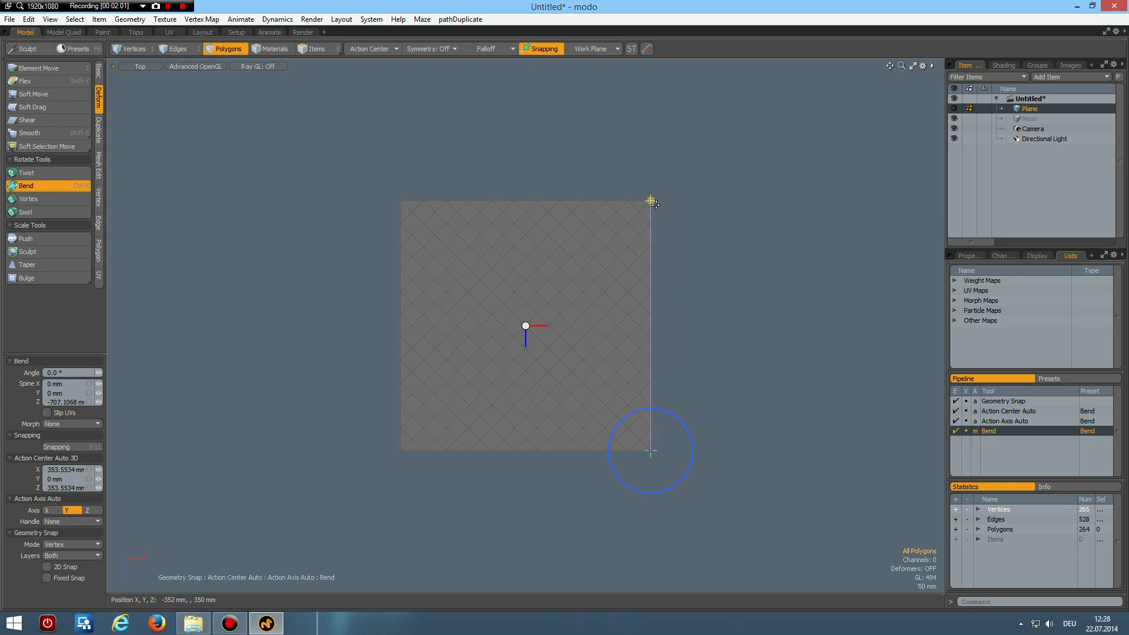
click(56, 511)
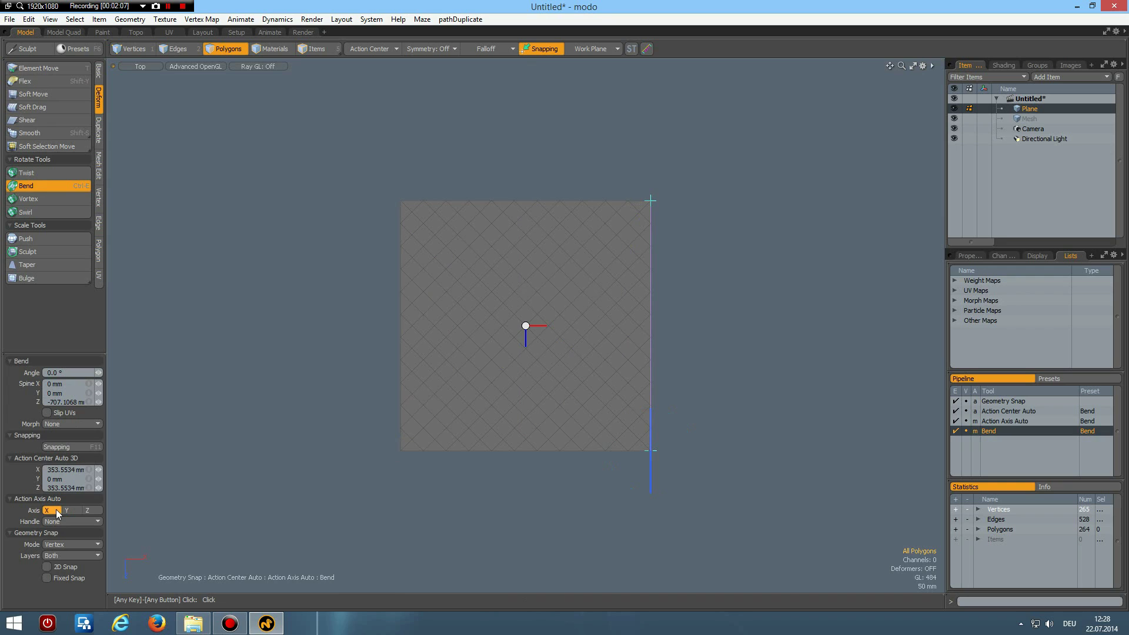
click(77, 372)
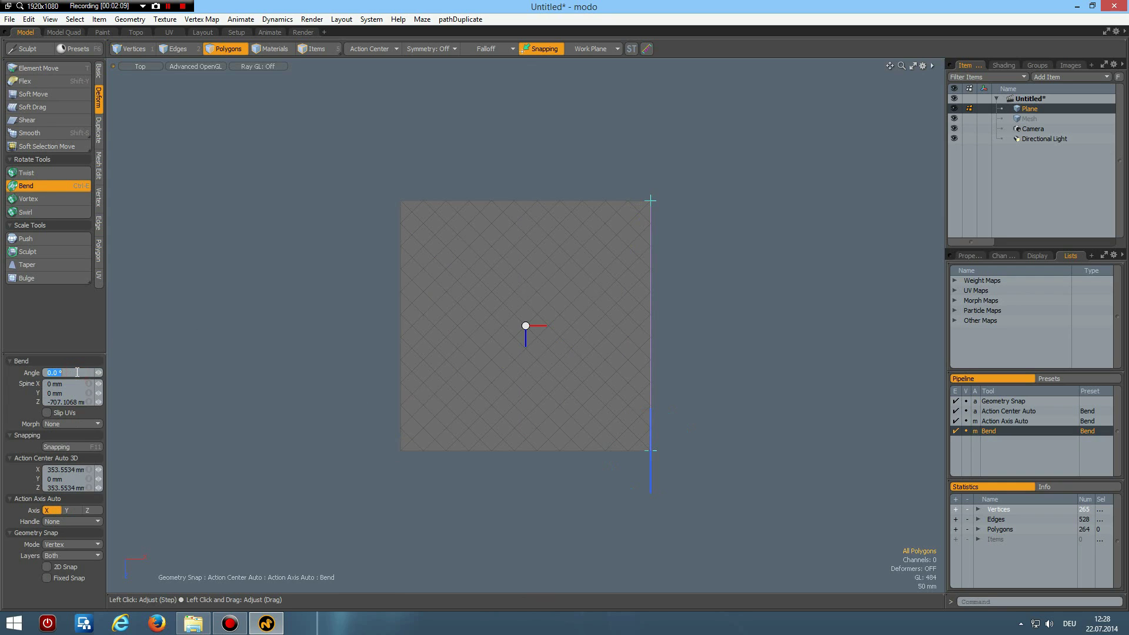
text(360)
key(Return)
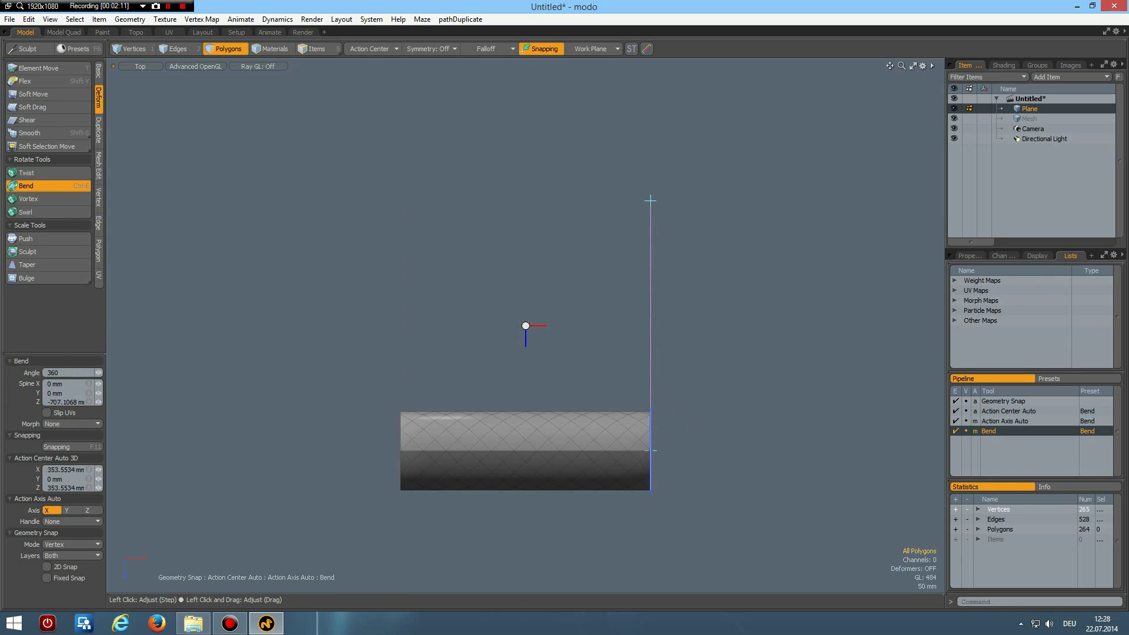
key(space)
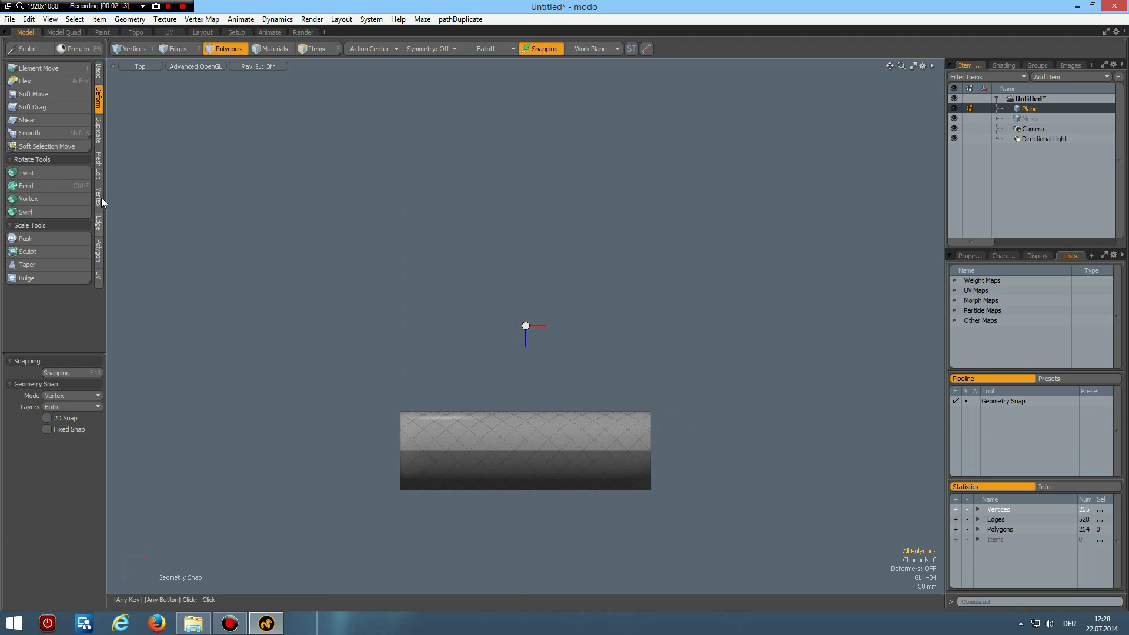
Step: Merge the tube's coincident vertices with the Automatic range
click(100, 197)
click(40, 269)
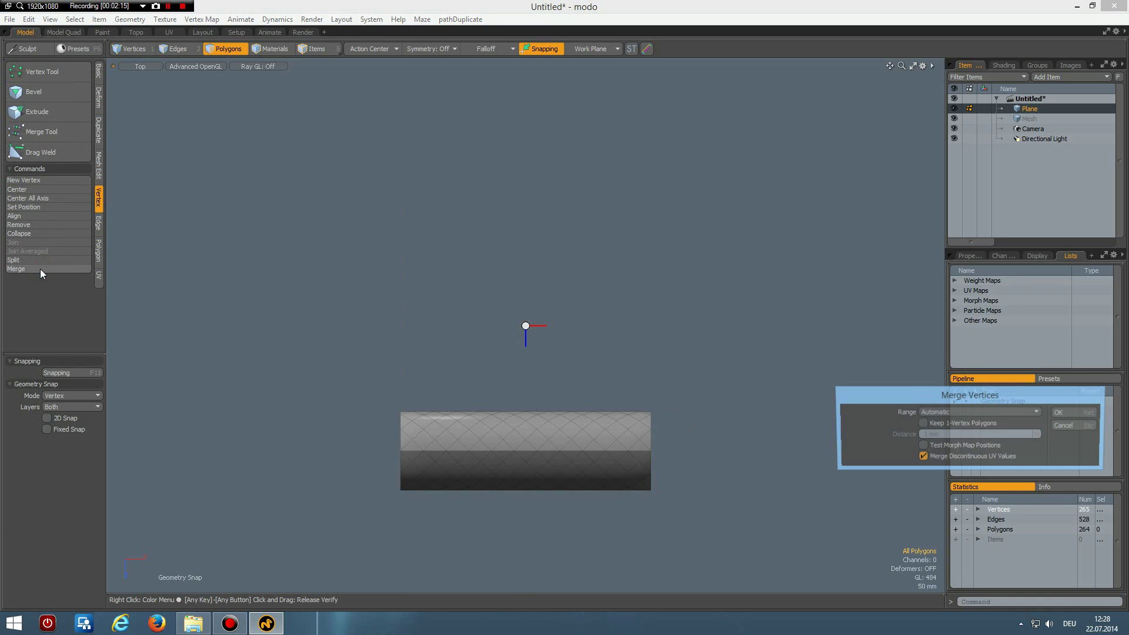
key(Return)
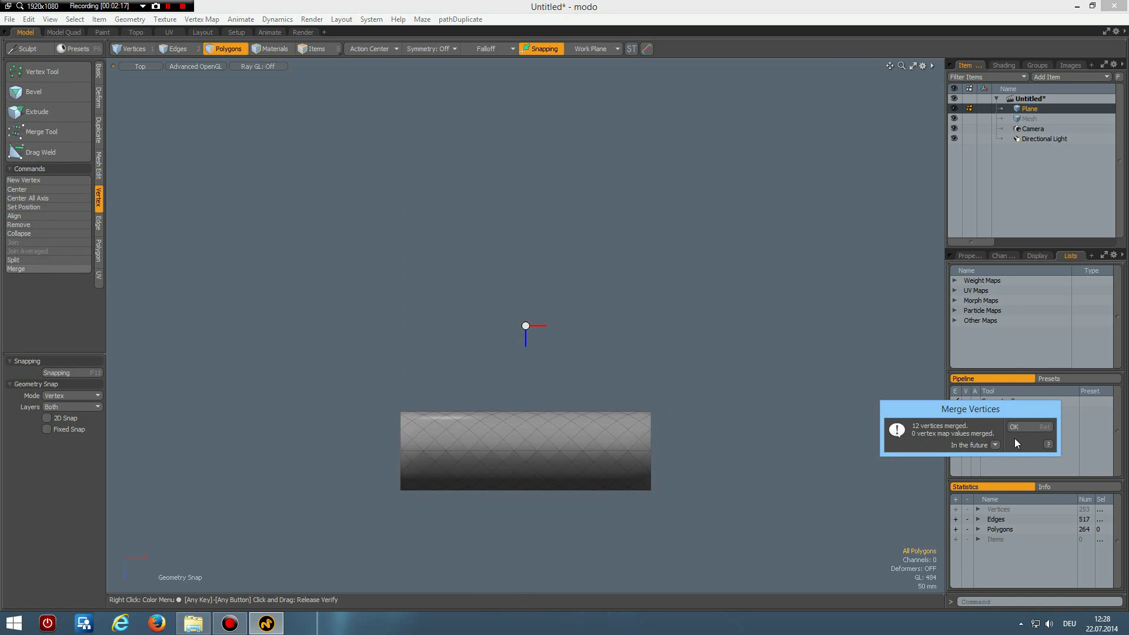
click(1024, 426)
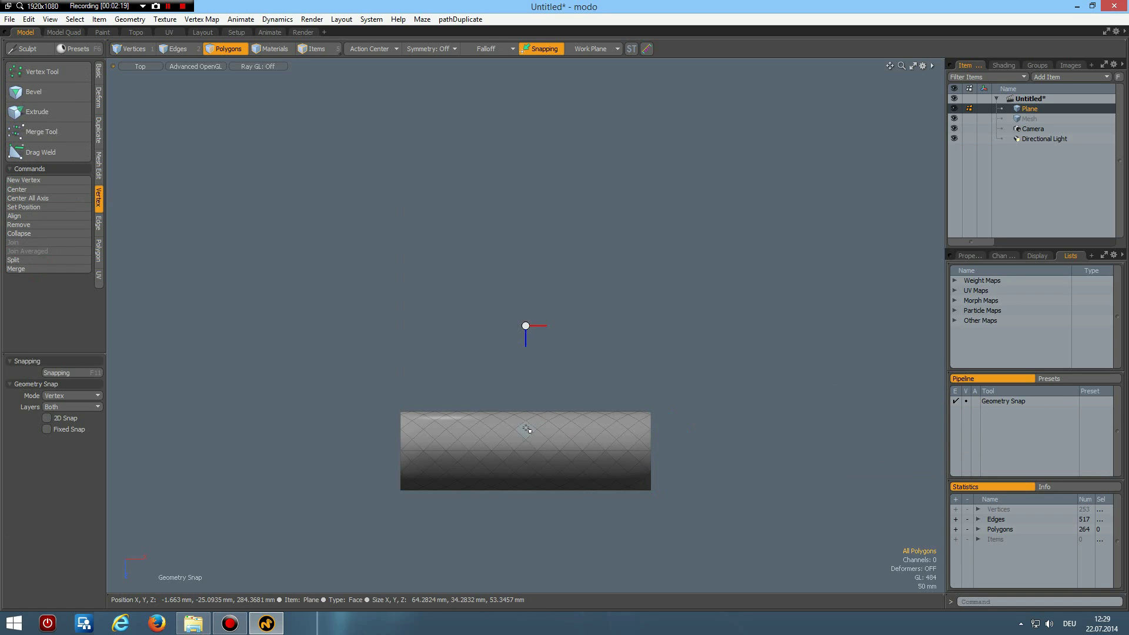
Step: Remove the straight edge loop running along the tube's seam so the split diamonds become whole
key(2)
double_click(526, 451)
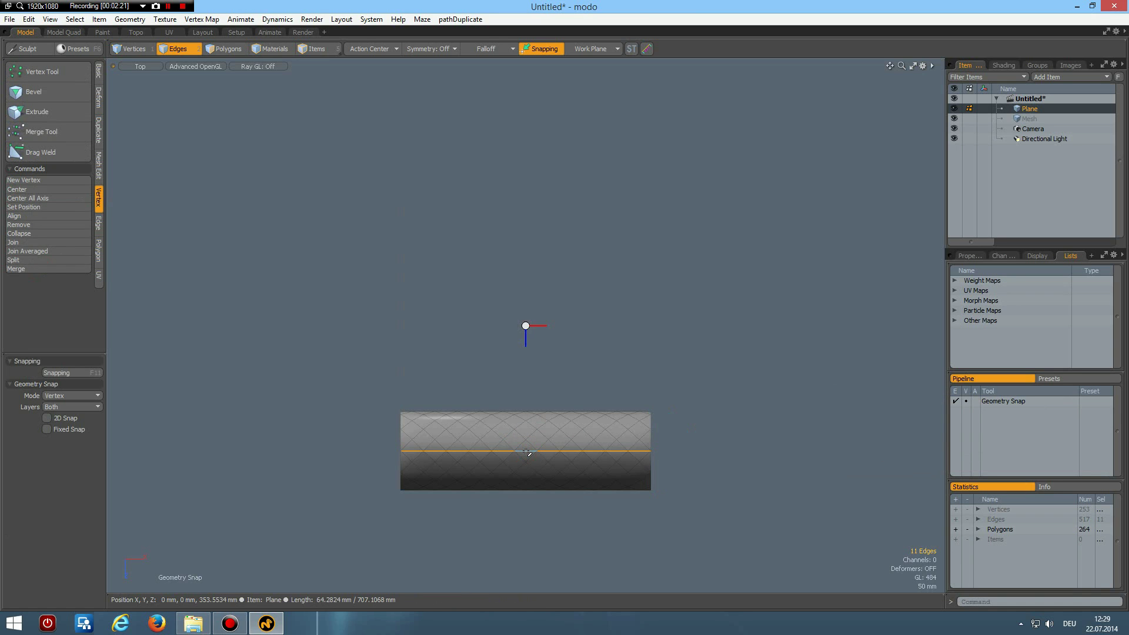
key(BackSpace)
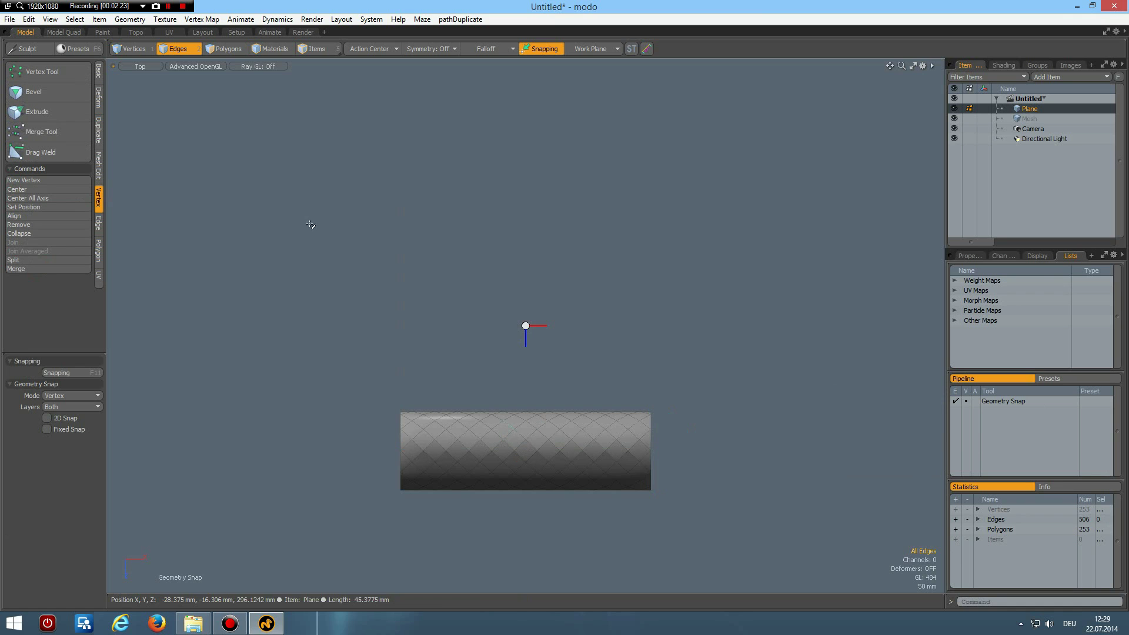
Step: Center the tube mesh on the origin
click(98, 72)
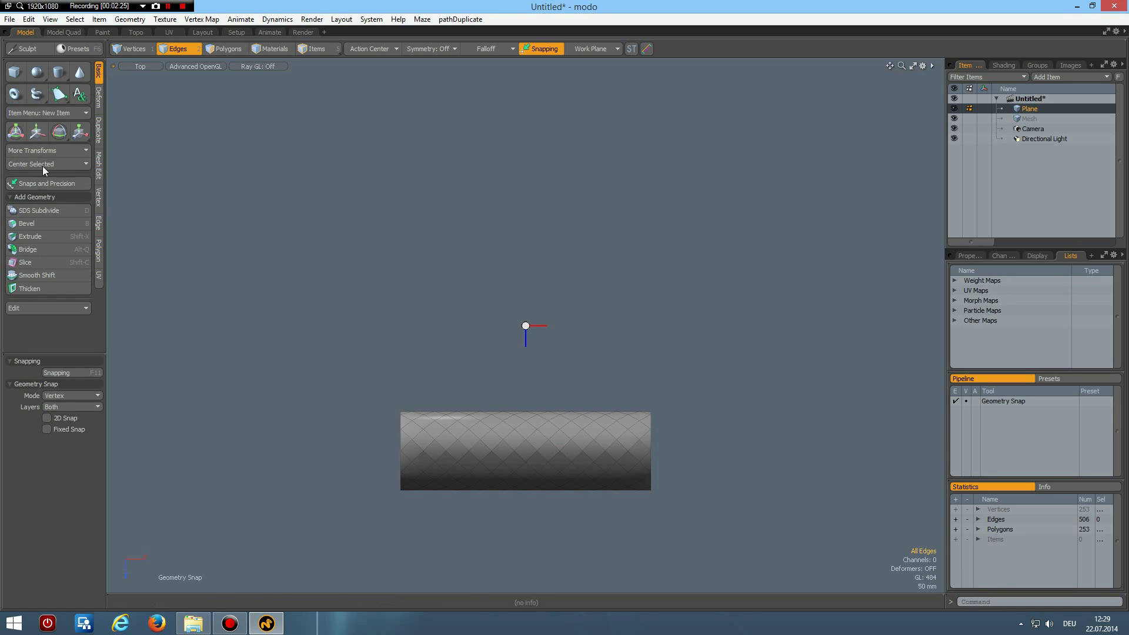
click(41, 162)
click(41, 163)
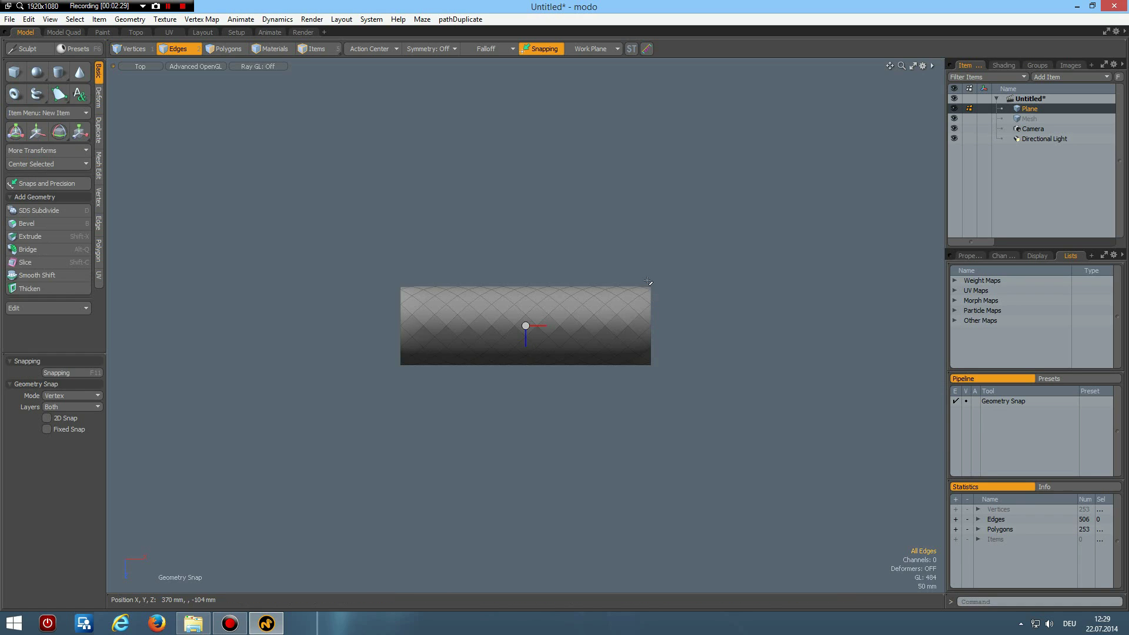
Step: Delete the rings of half-diamond polygons at both ends of the tube, leaving zigzag borders
key(3)
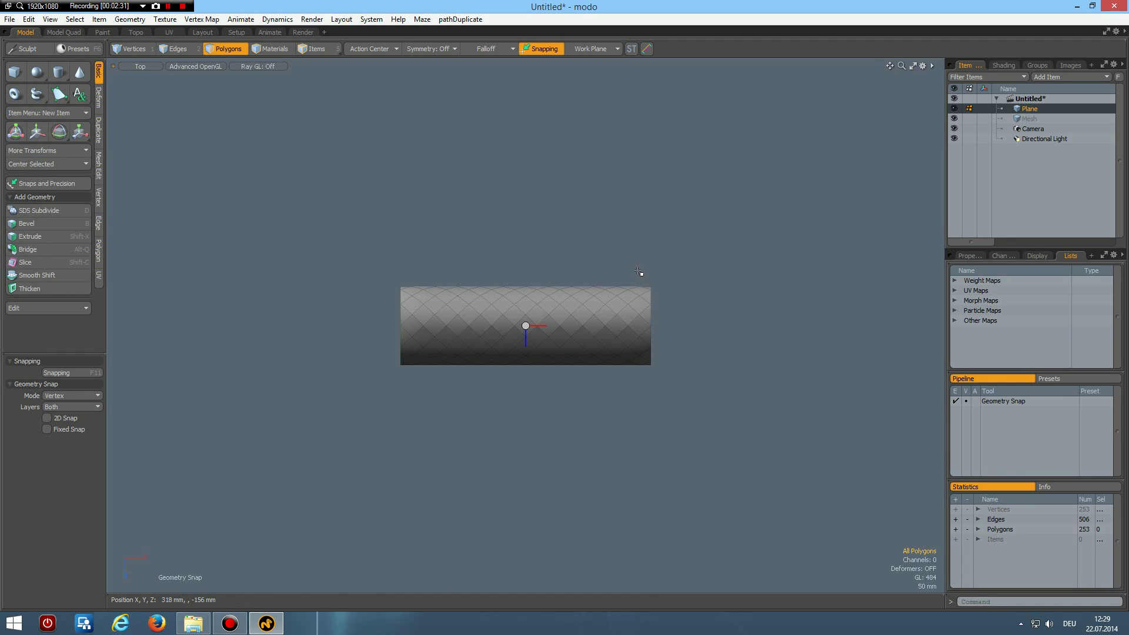
right_drag(639, 271, 740, 450)
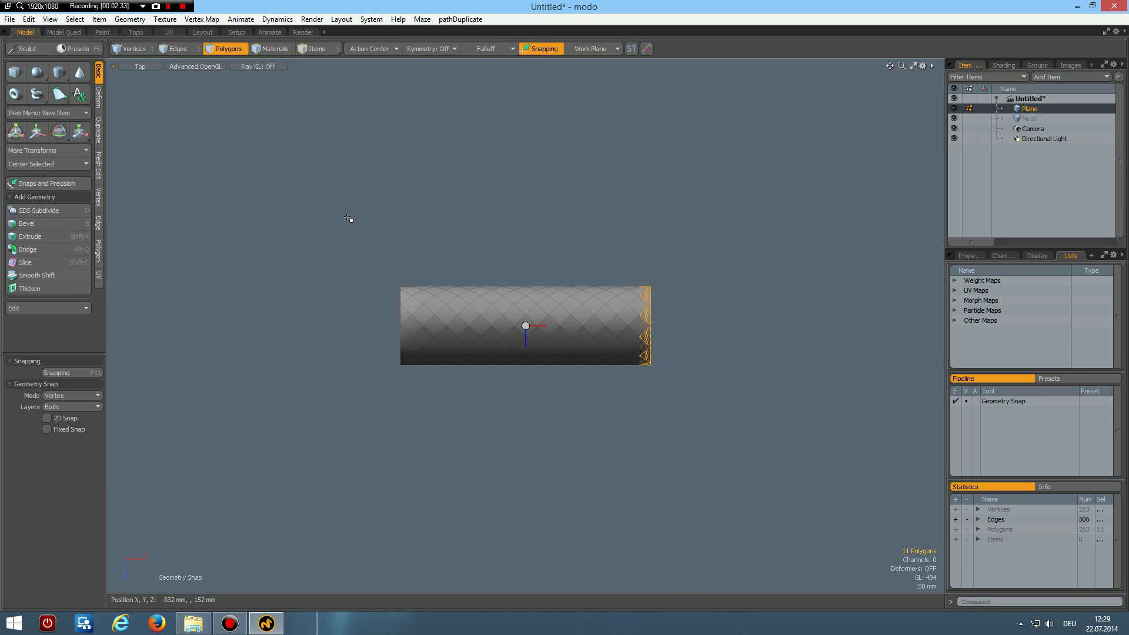
shift+right_drag(341, 202, 417, 428)
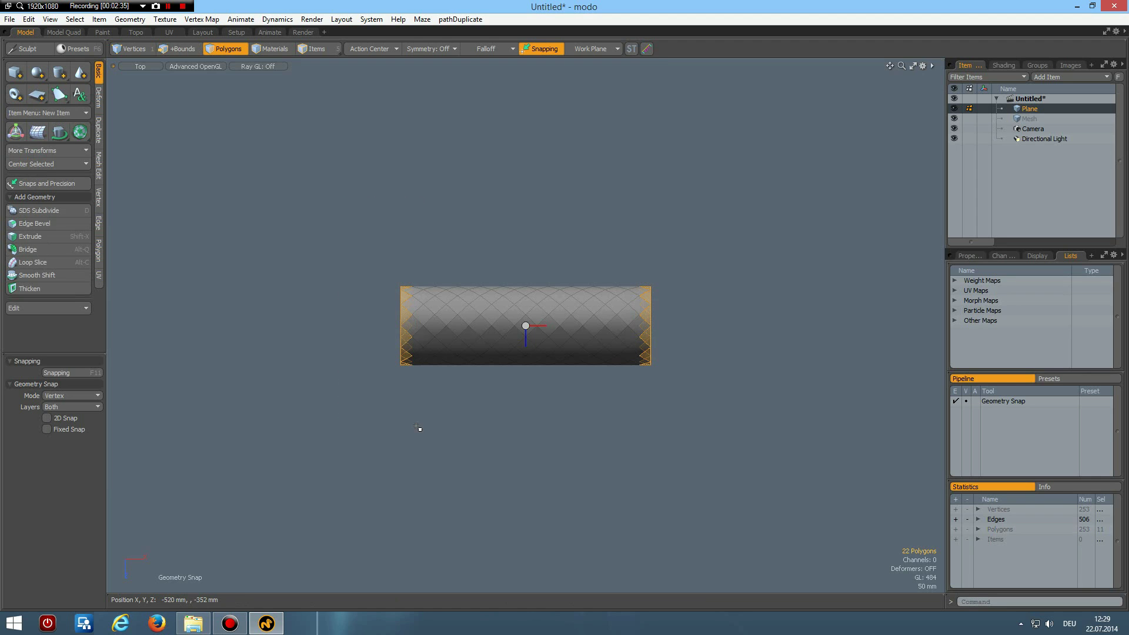
key(Delete)
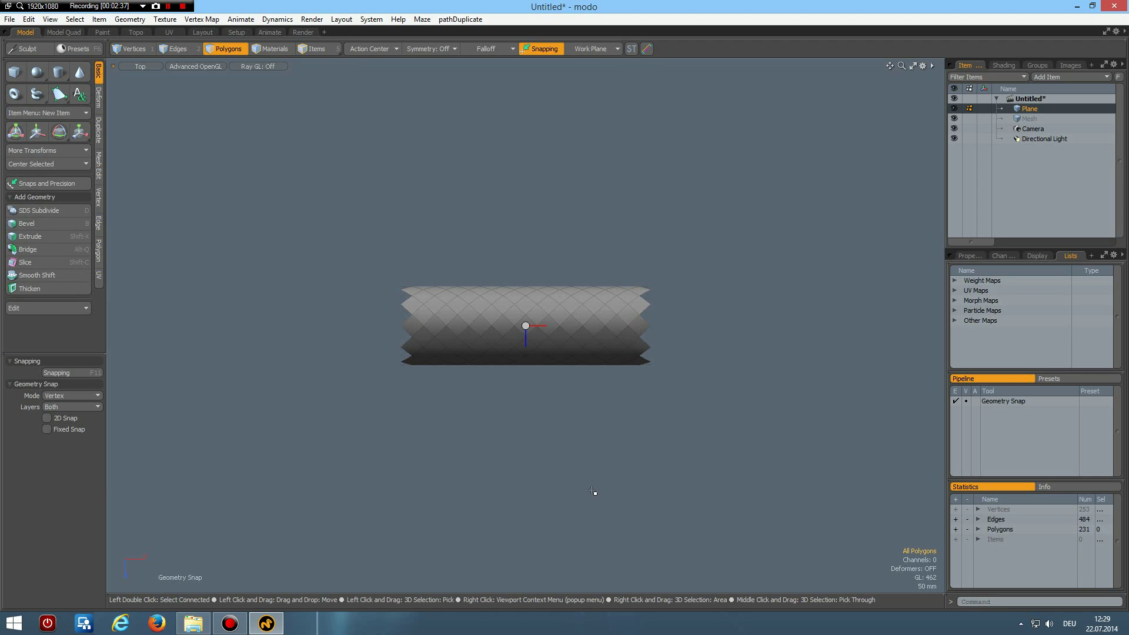
Step: Clear the edge selection and set the snapping mode to (none)
key(2)
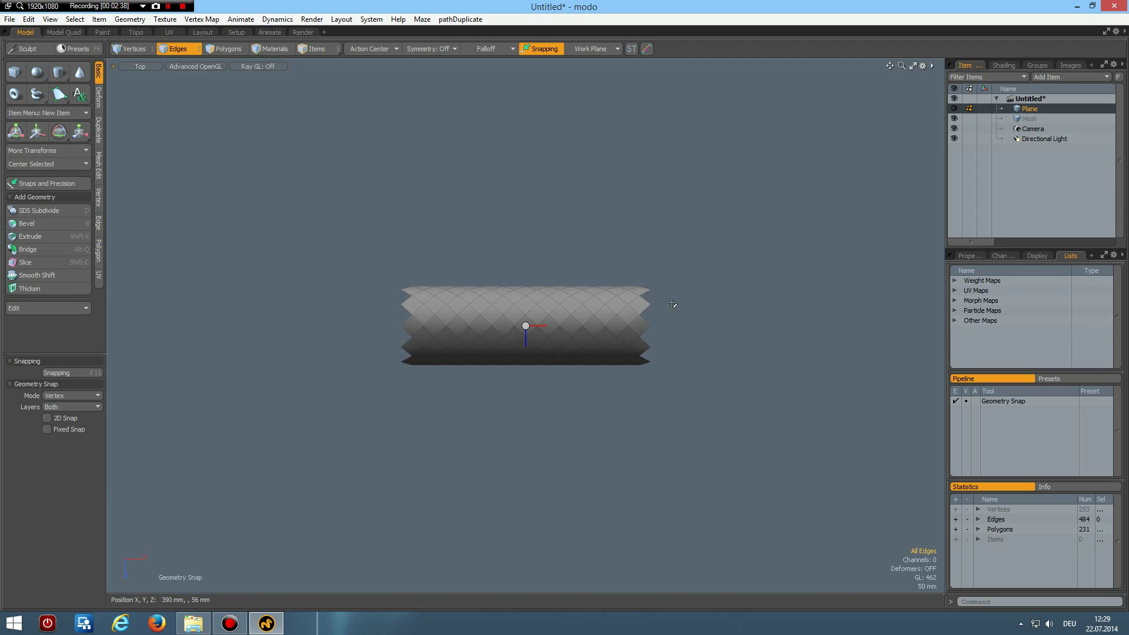
click(647, 292)
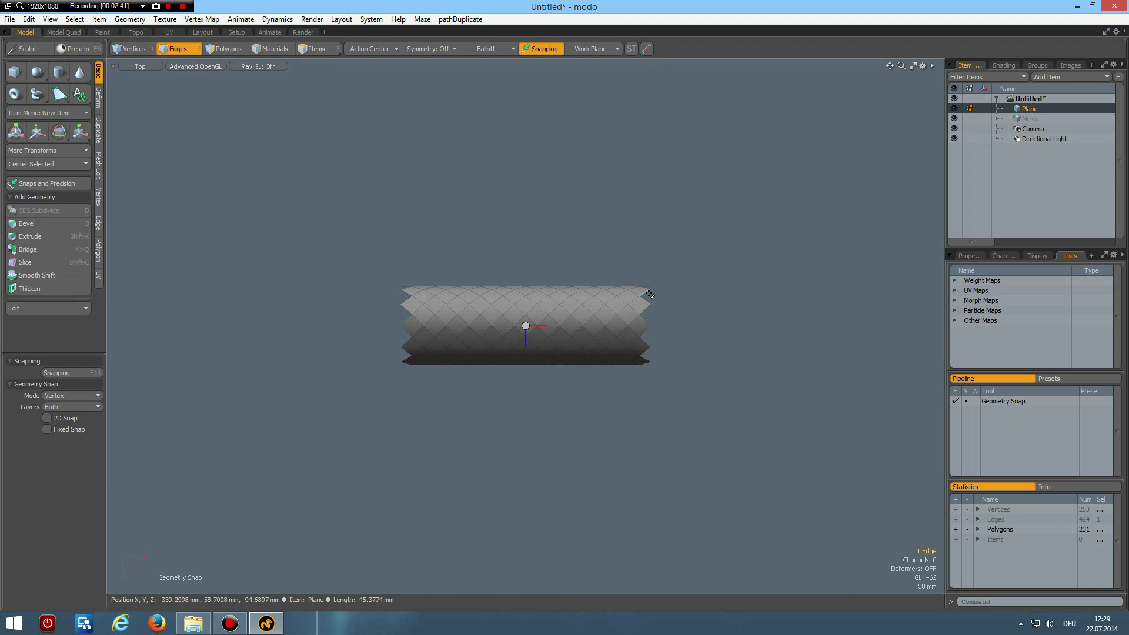
click(792, 326)
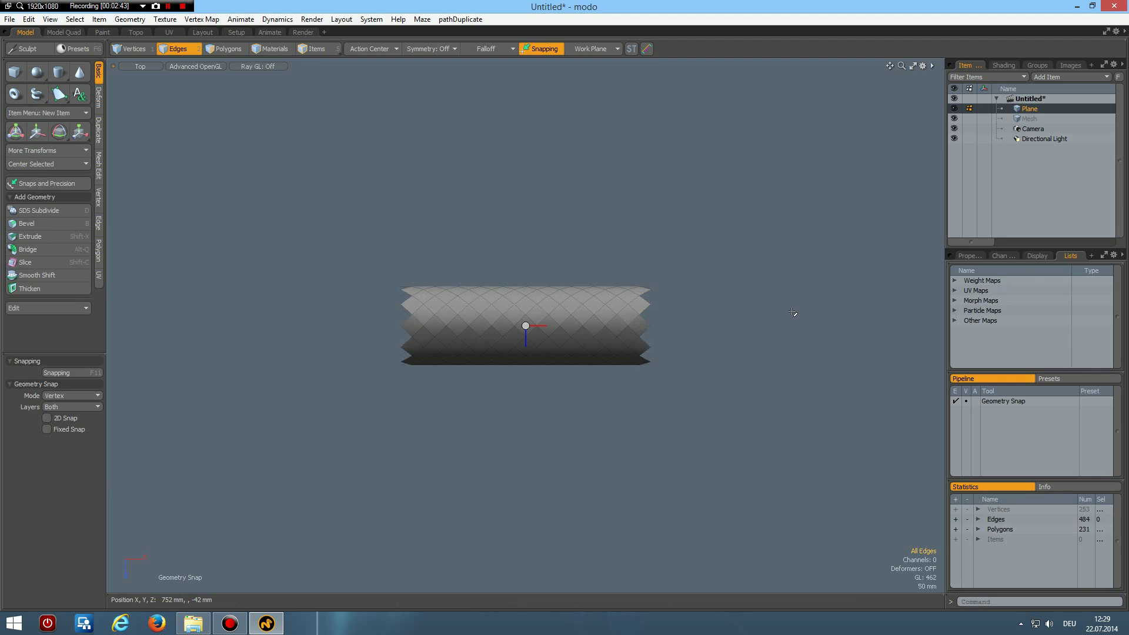
key(F11)
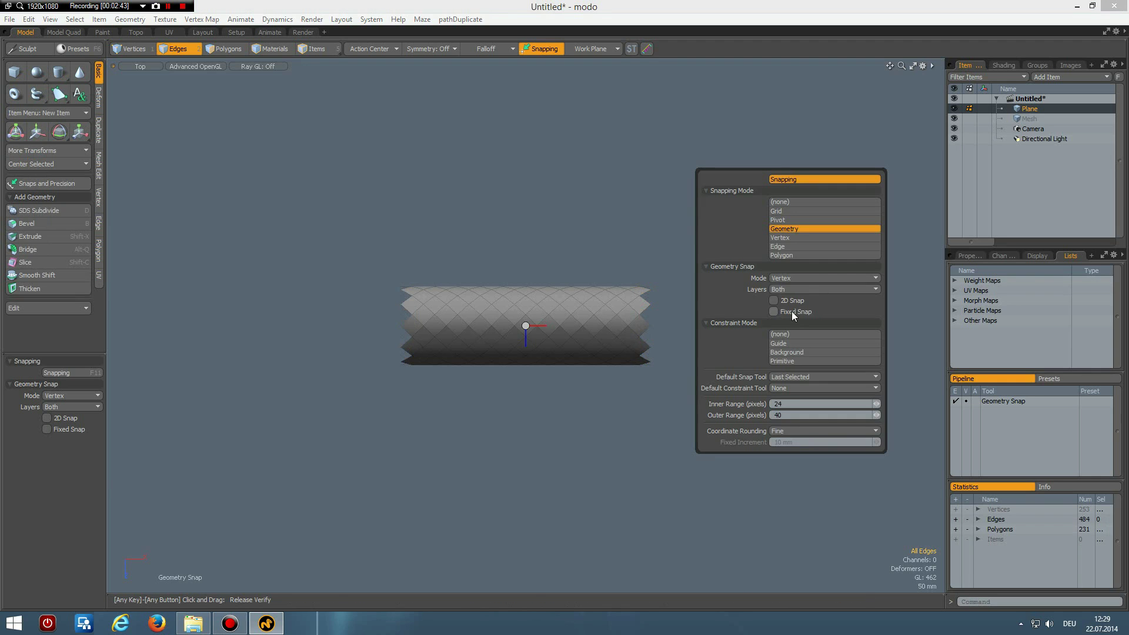
click(782, 203)
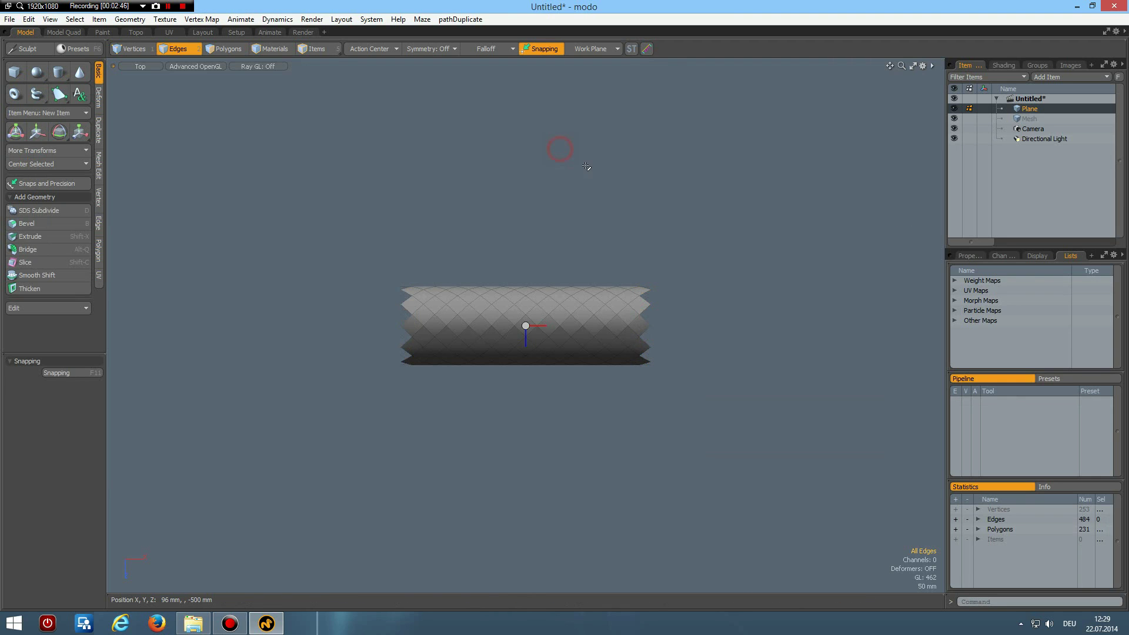
Step: Extend the zigzag border loop at the tube's right end 36 mm along X and flatten it by scaling X to 0%
double_click(645, 344)
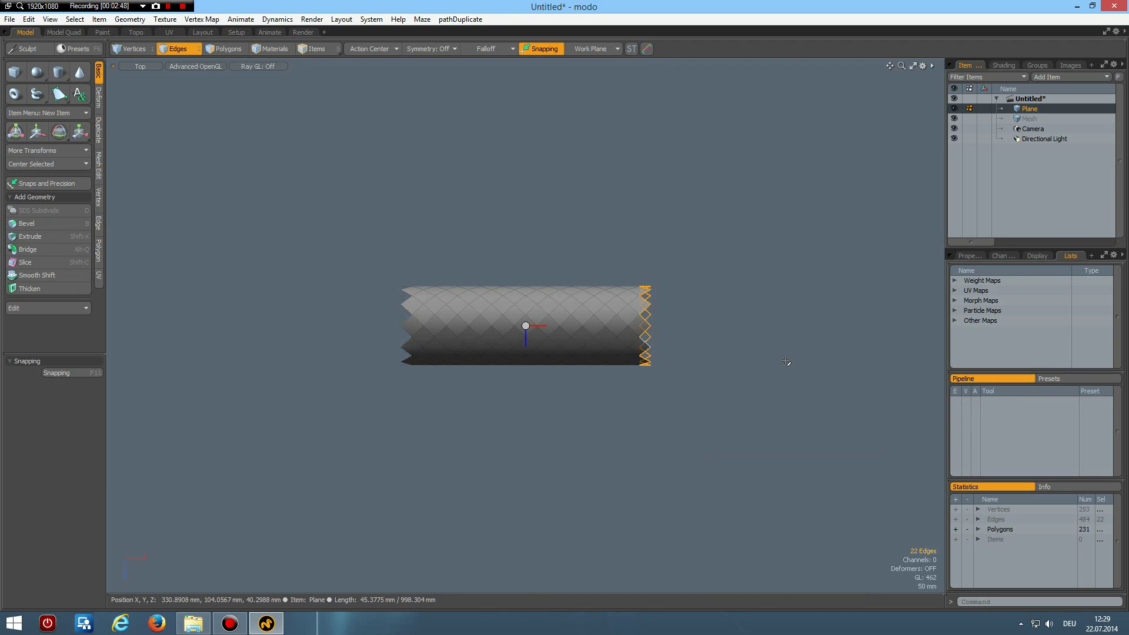
key(shift+x)
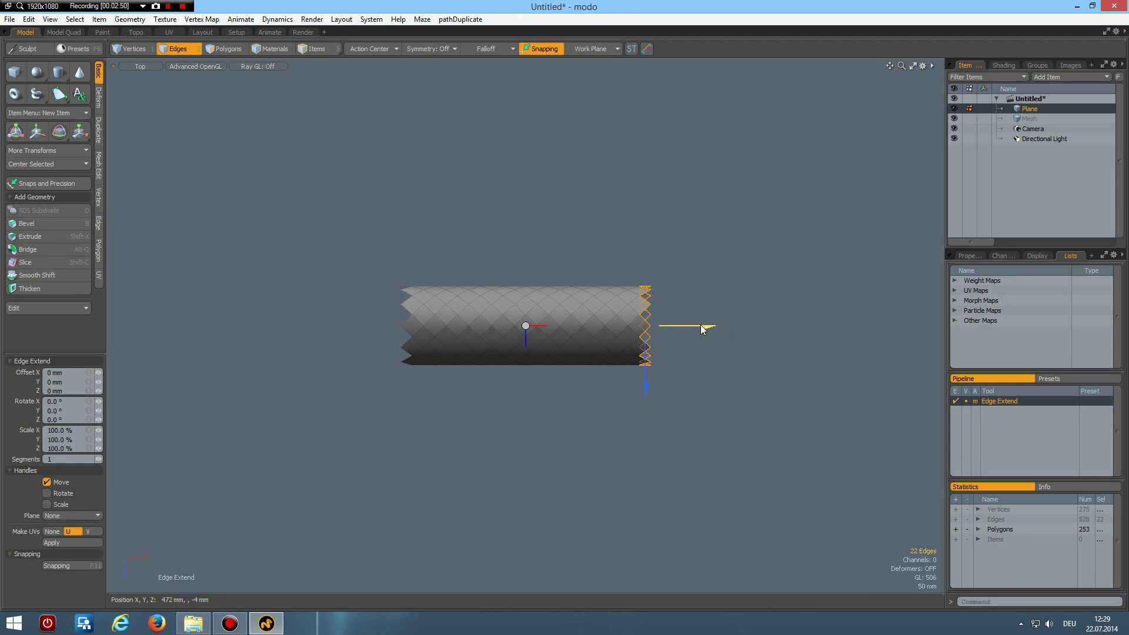
drag(703, 325, 715, 326)
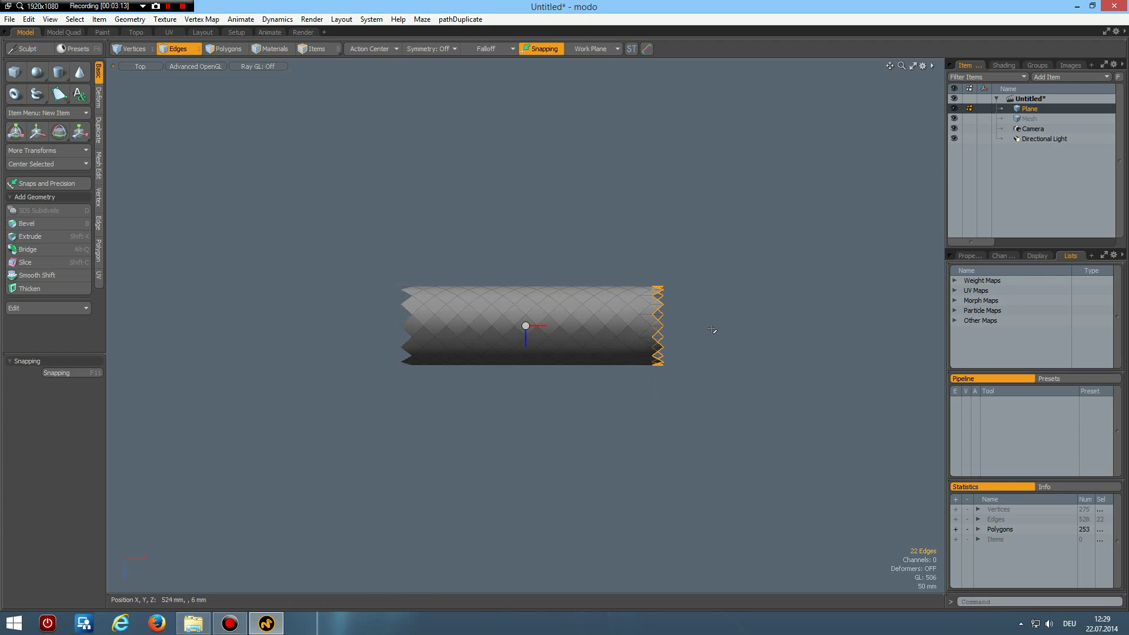
key(y)
drag(724, 326, 654, 325)
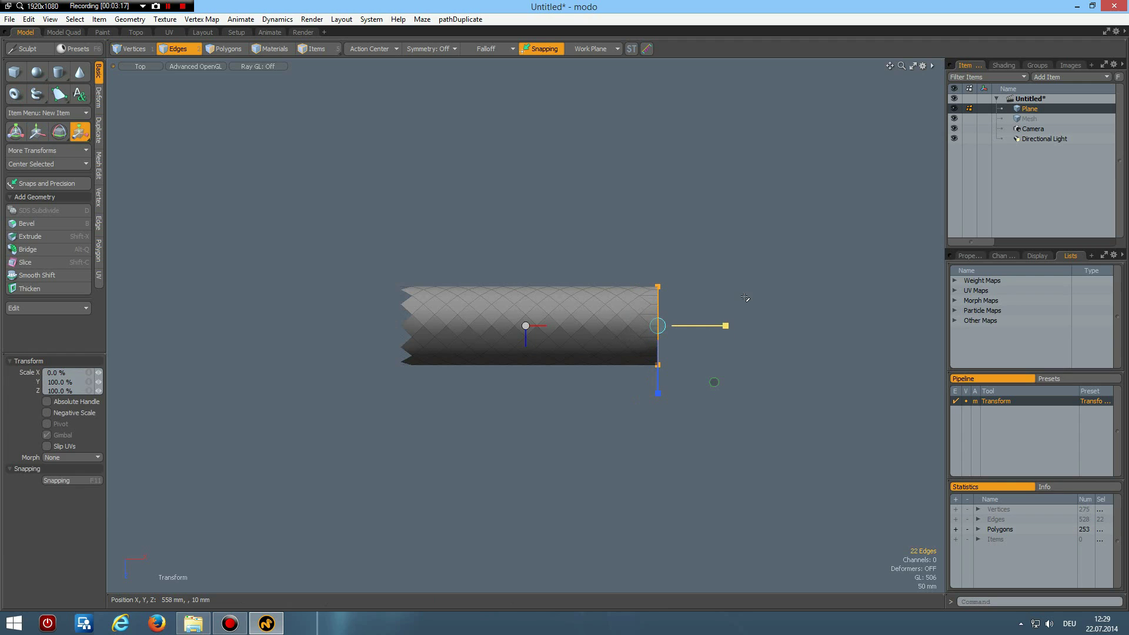
key(space)
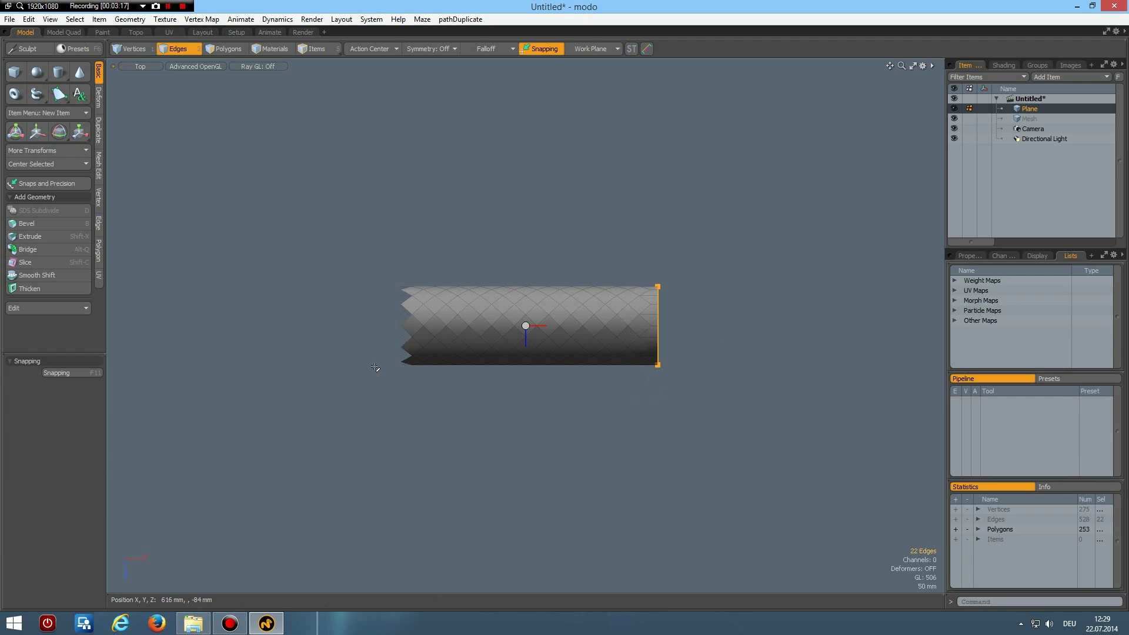
Step: Extend the zigzag border loop at the tube's left end outward along X and flatten it into a straight rim
double_click(406, 346)
key(shift+x)
click(382, 432)
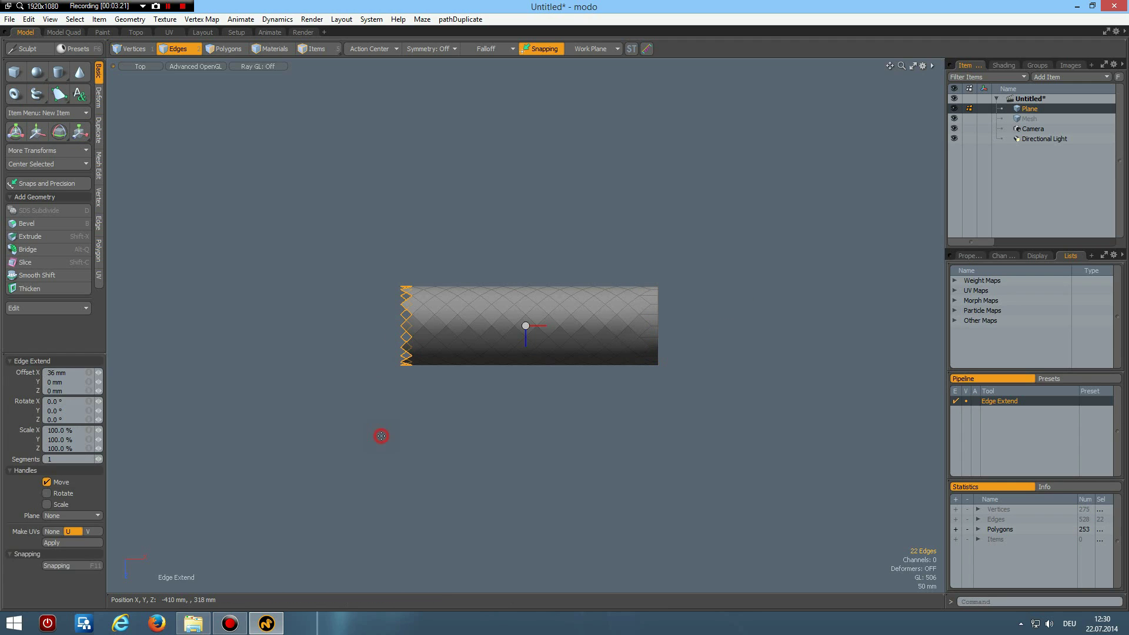
drag(464, 329, 351, 325)
key(r)
click(265, 284)
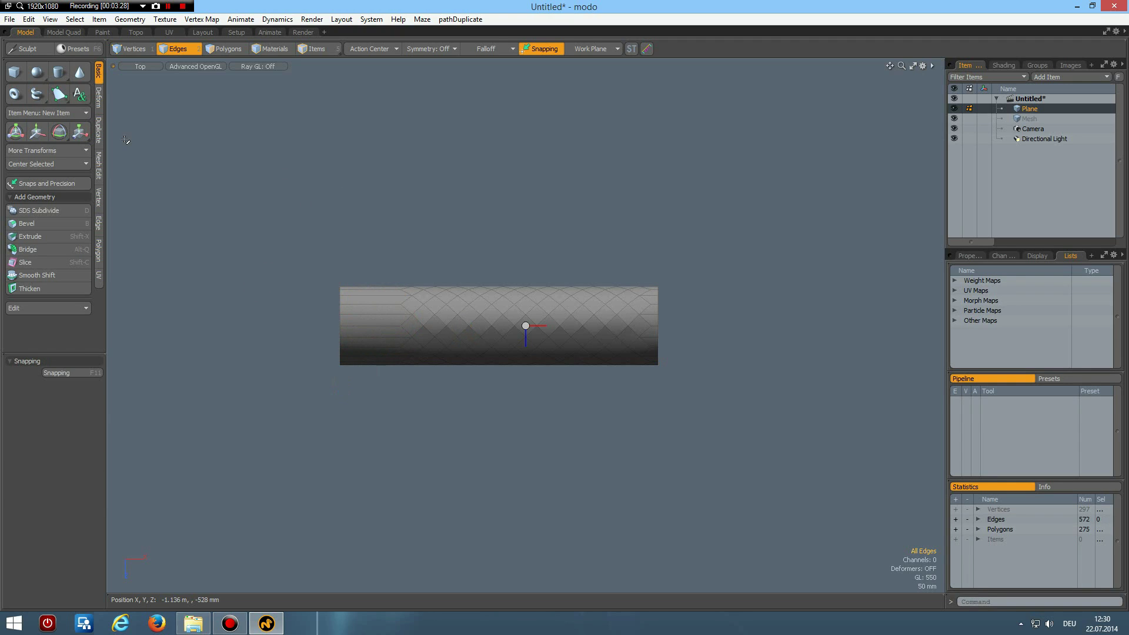
Step: Taper the tube along the X axis toward its left end, using the Origin action center, in the perspective view
click(103, 97)
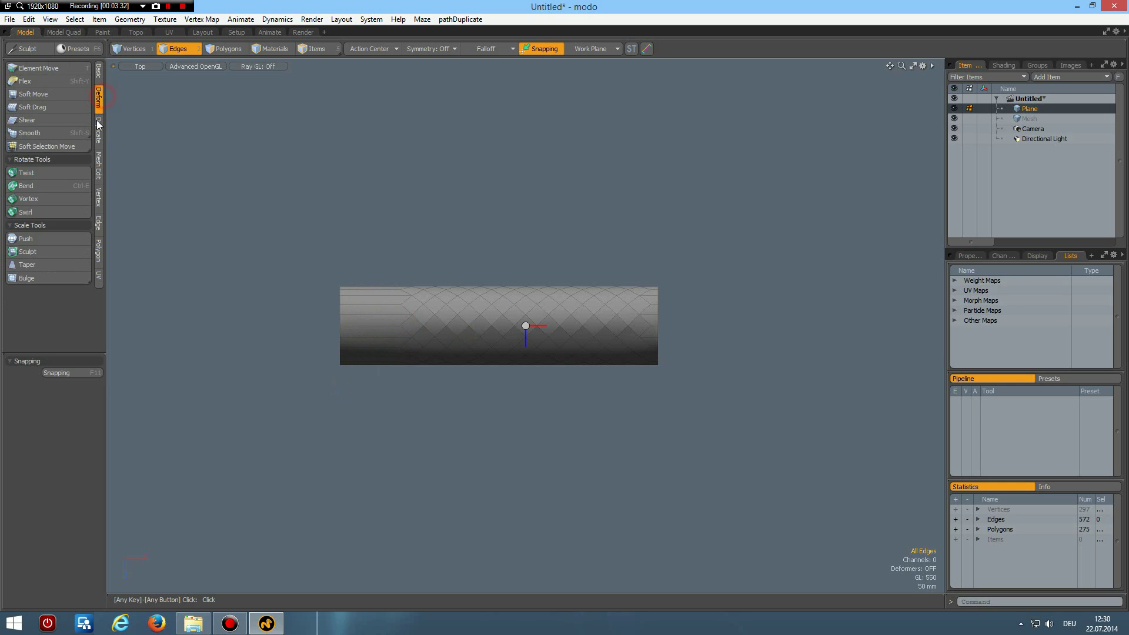
click(48, 265)
click(370, 48)
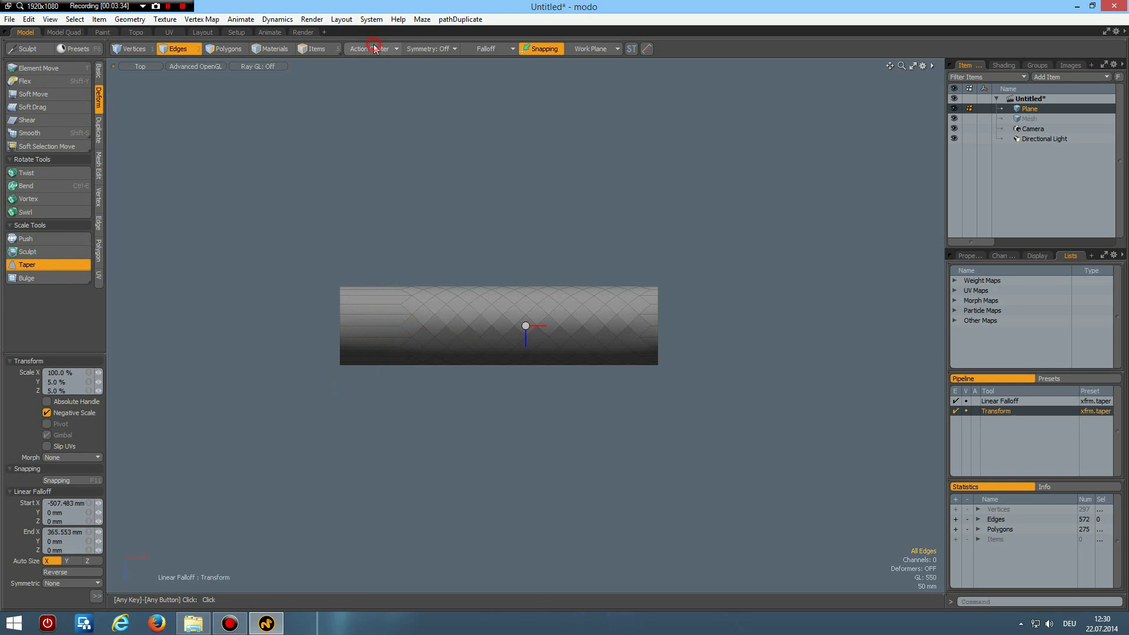
click(369, 97)
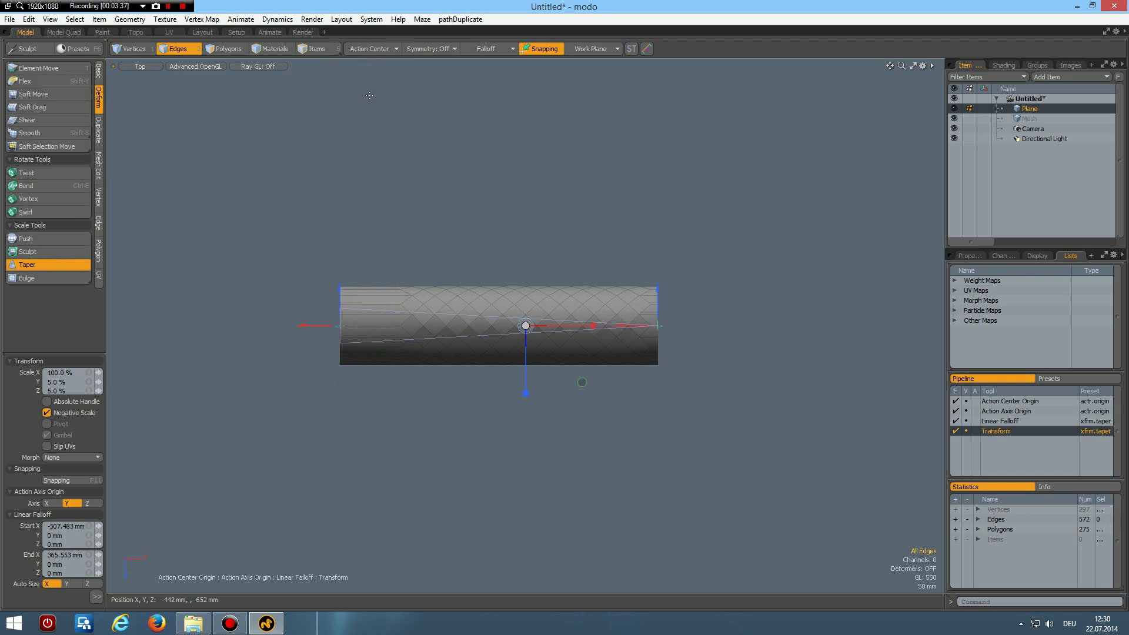
key(ctrl+space)
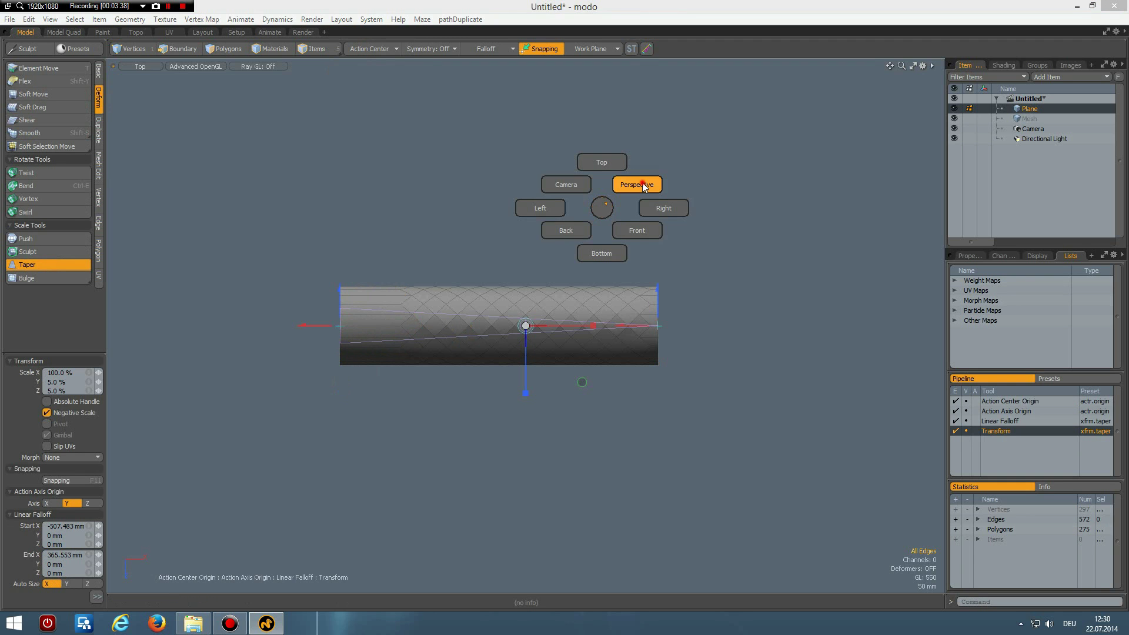
click(642, 182)
alt+drag(680, 330, 478, 284)
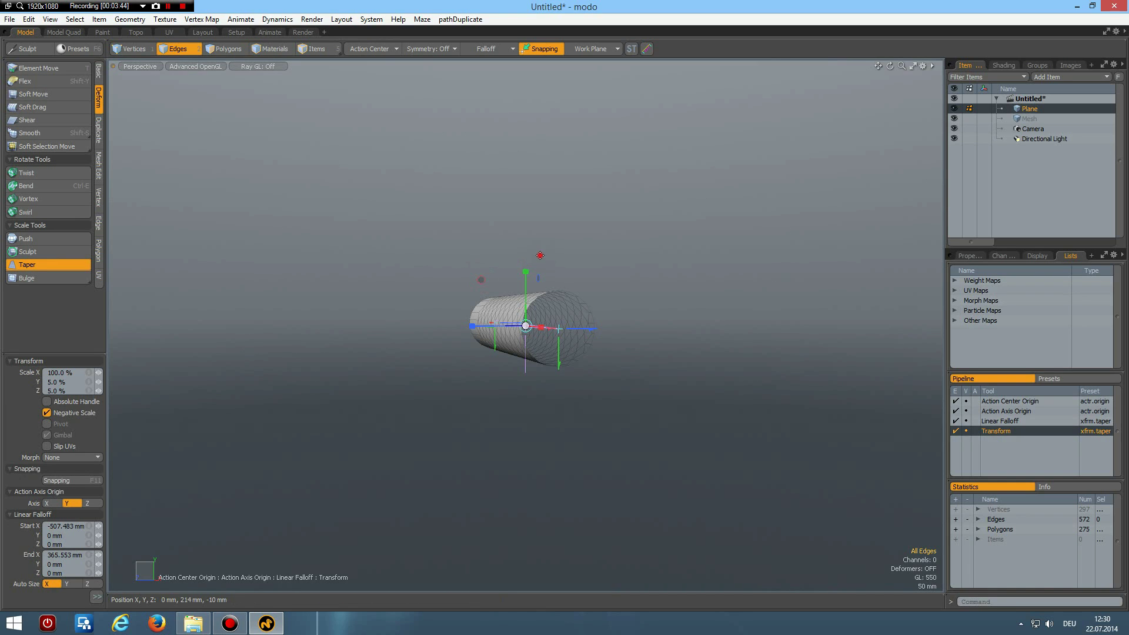
click(478, 280)
click(523, 263)
click(524, 228)
mouse_move(530, 265)
alt+mouse_down()
mouse_move(544, 247)
mouse_move(474, 284)
mouse_move(505, 283)
mouse_move(476, 283)
mouse_move(482, 305)
alt+mouse_up()
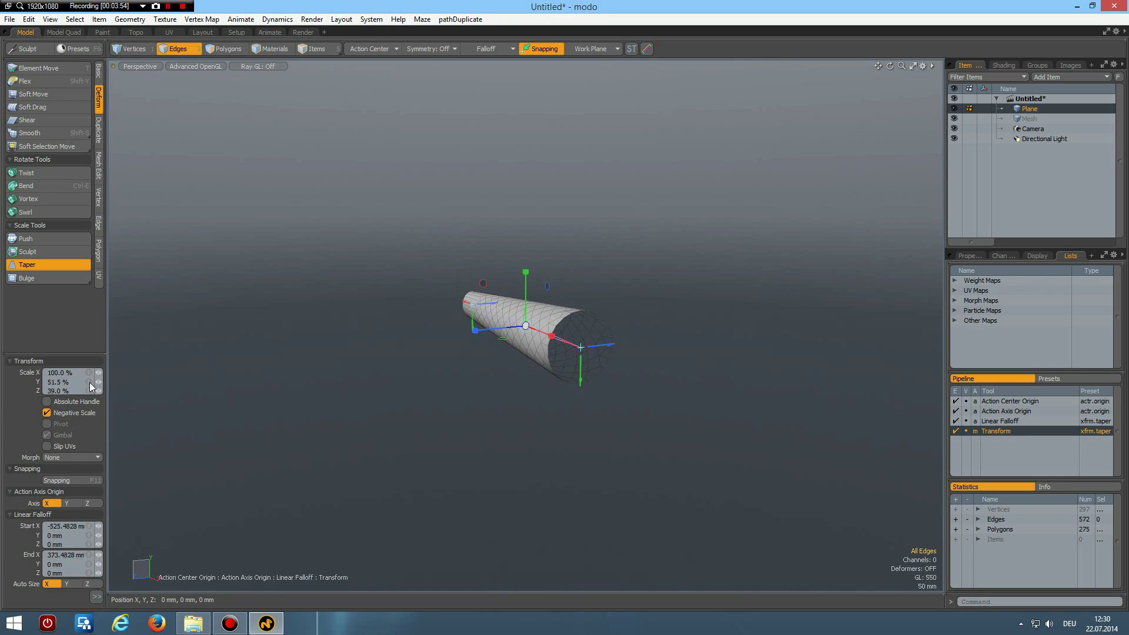
Step: Set the taper's Y and Z scale to 4% so the tube narrows to a point
click(77, 382)
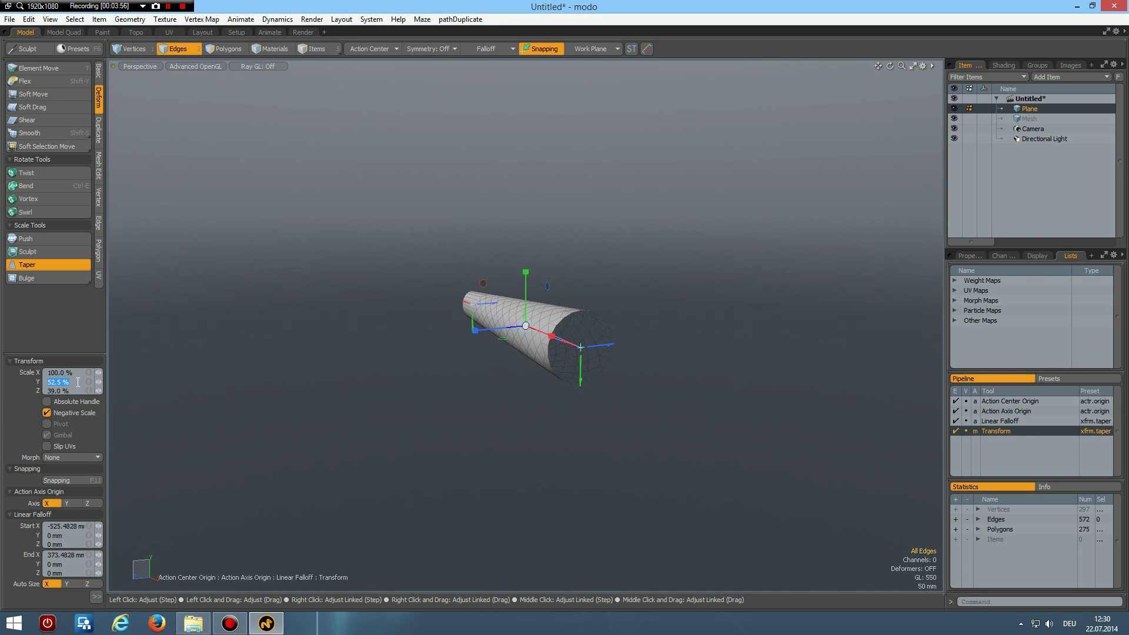
text(4)
key(Tab)
text(4)
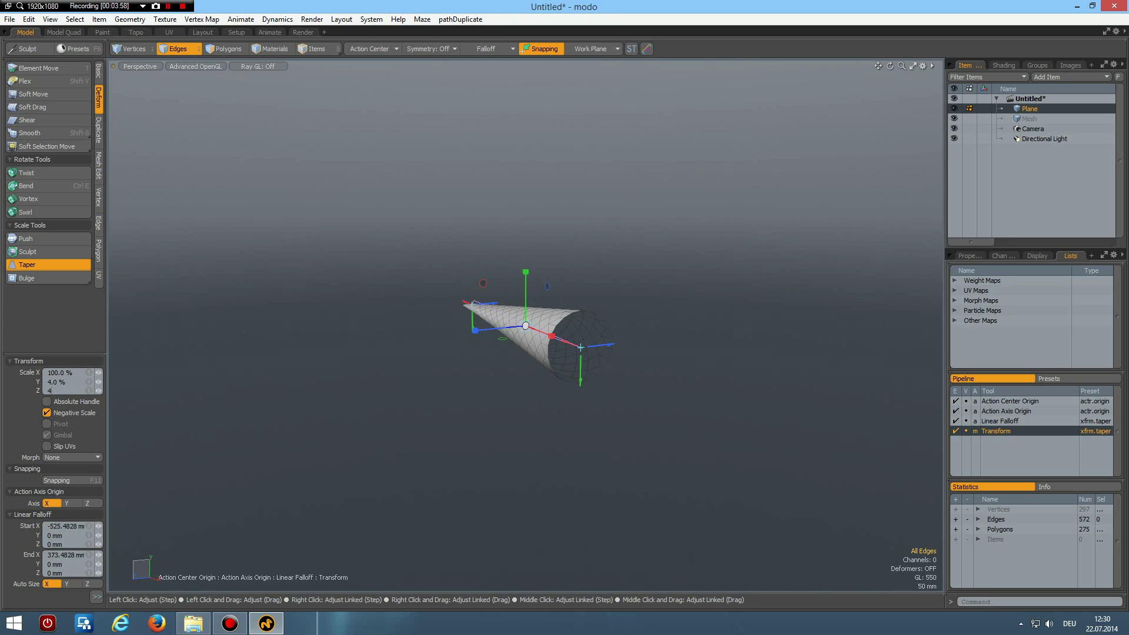
key(Return)
key(space)
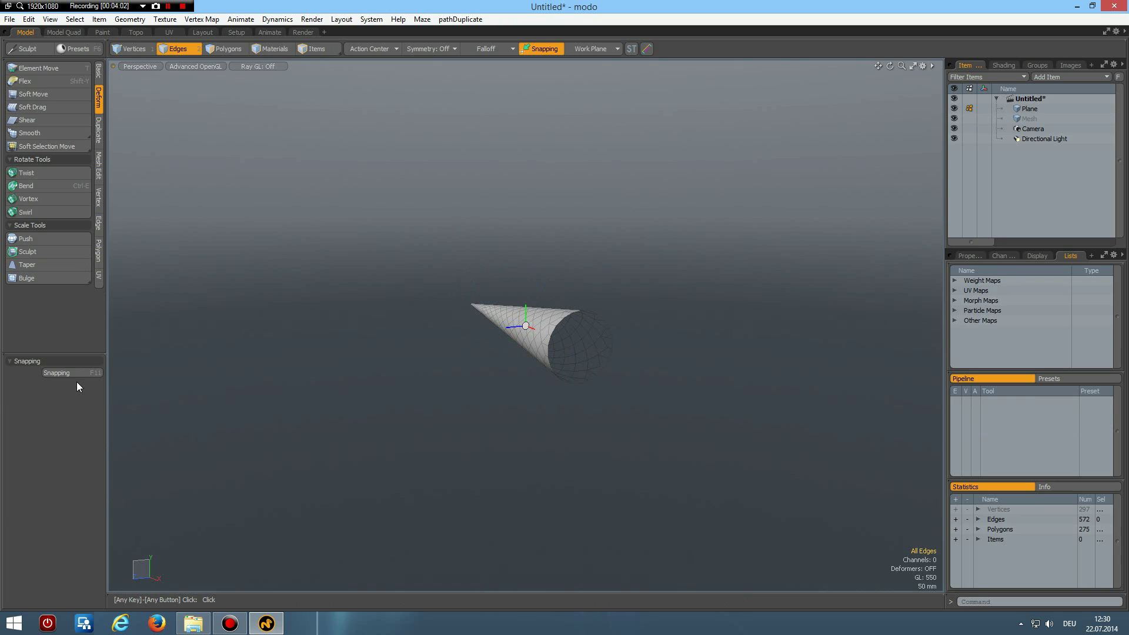
Step: Shorten the cone in the front view by scaling it along X to about 60%
key(KP_2)
scroll(530, 318, up, 2)
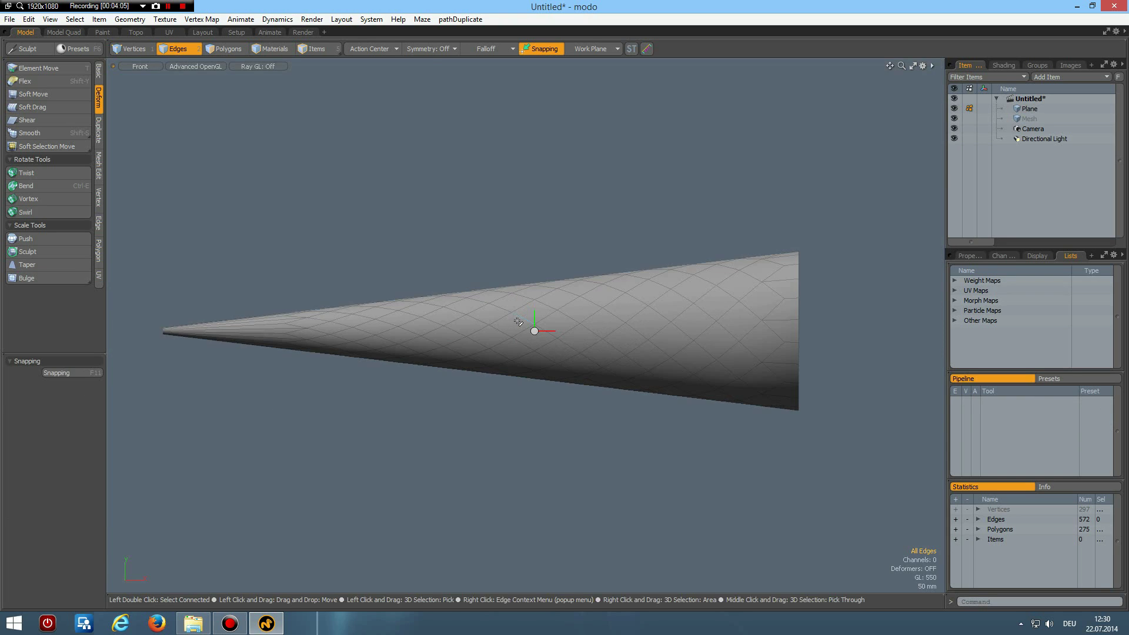
scroll(530, 319, down, 1)
alt+drag(561, 303, 641, 371)
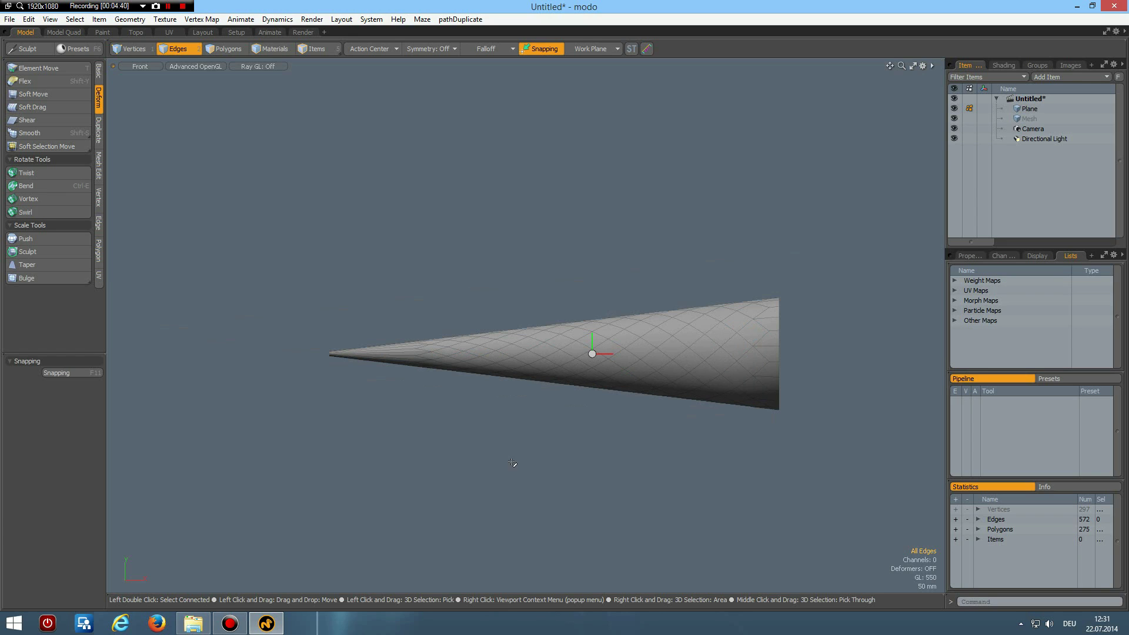
scroll(679, 486, down, 3)
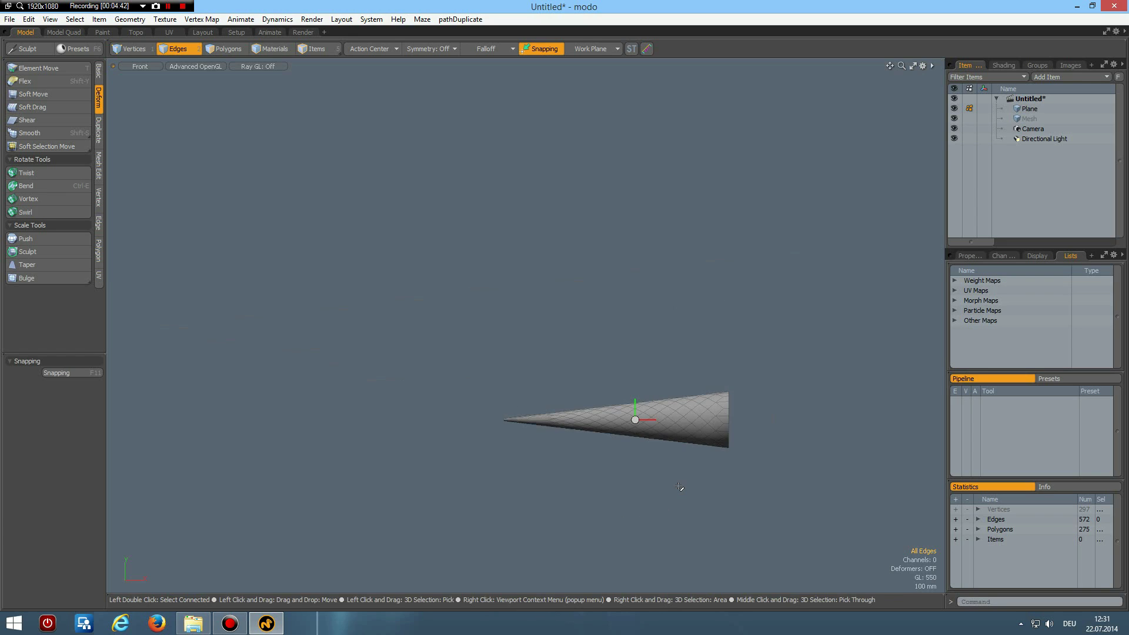
scroll(679, 487, up, 3)
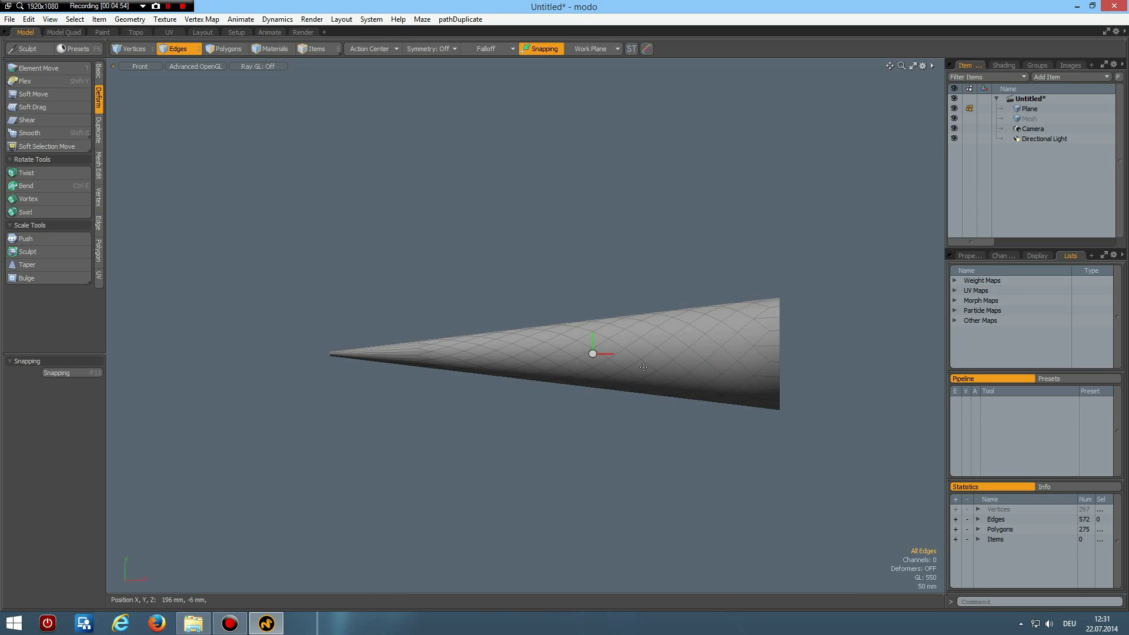
key(y)
drag(622, 353, 598, 353)
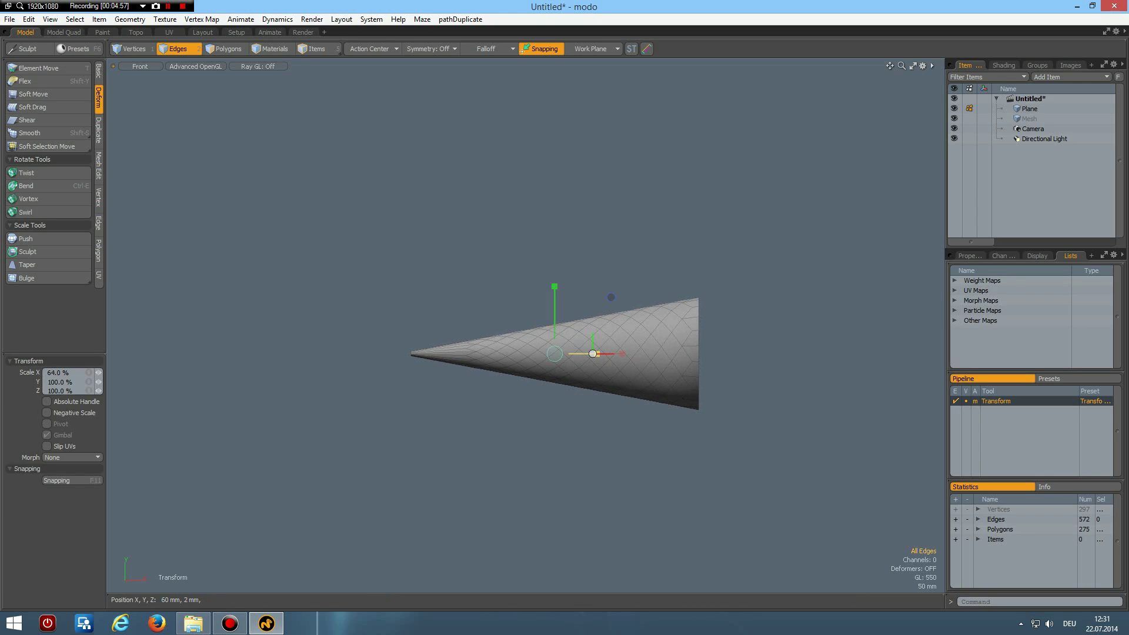
click(78, 372)
text(60)
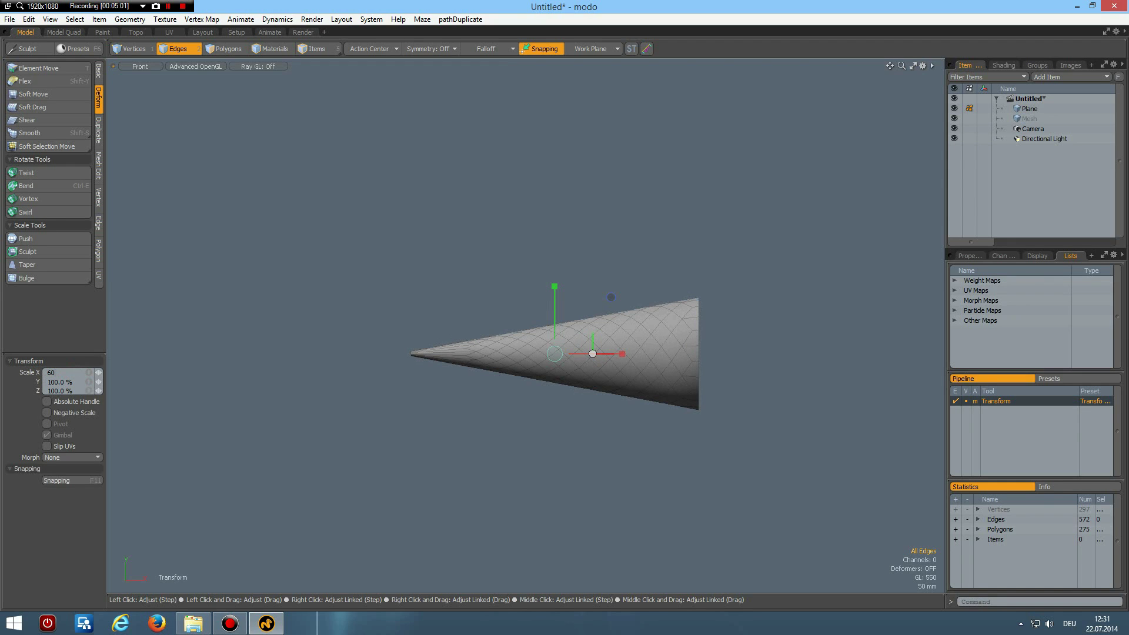
key(Return)
key(space)
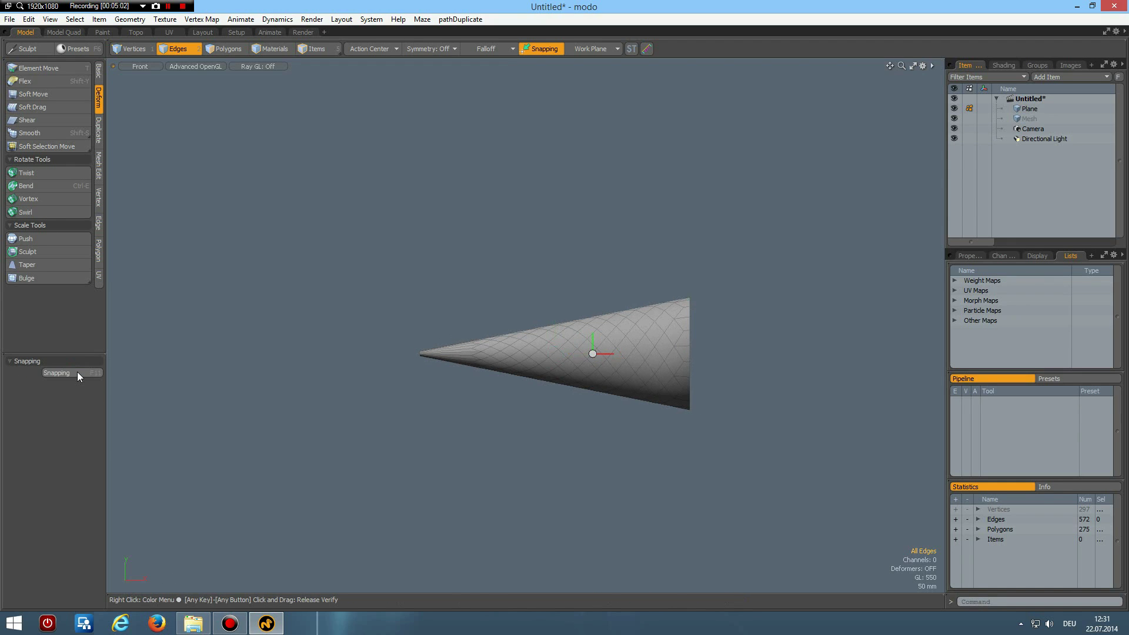
Step: Select the diamond polygons between the cone's two plain ends and bevel them individually with a 2 mm inset
key(a)
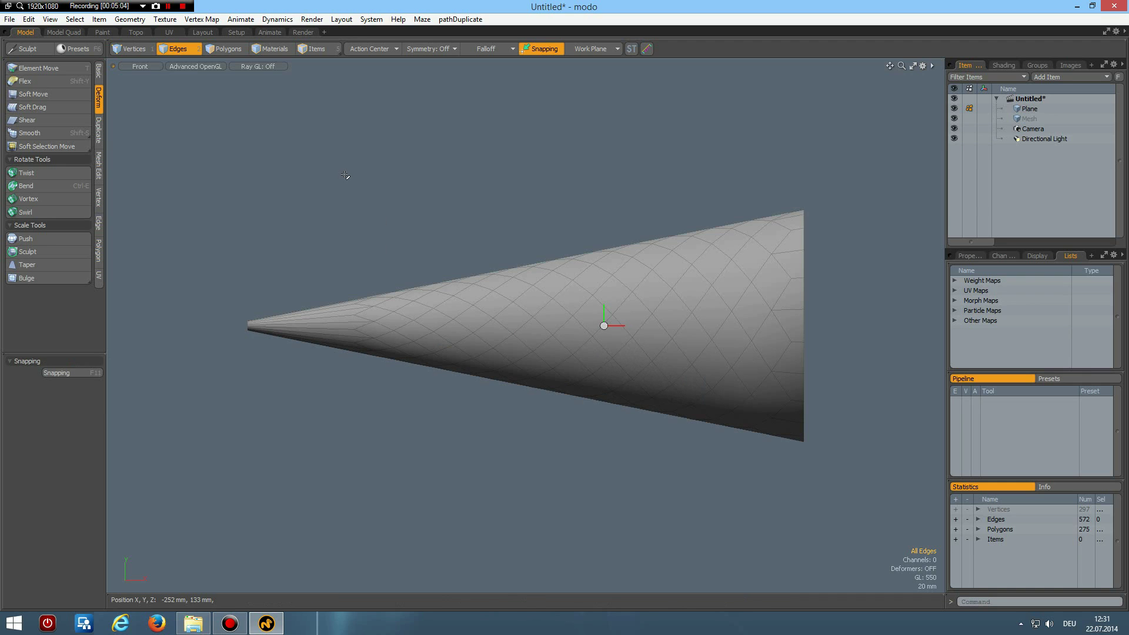
key(3)
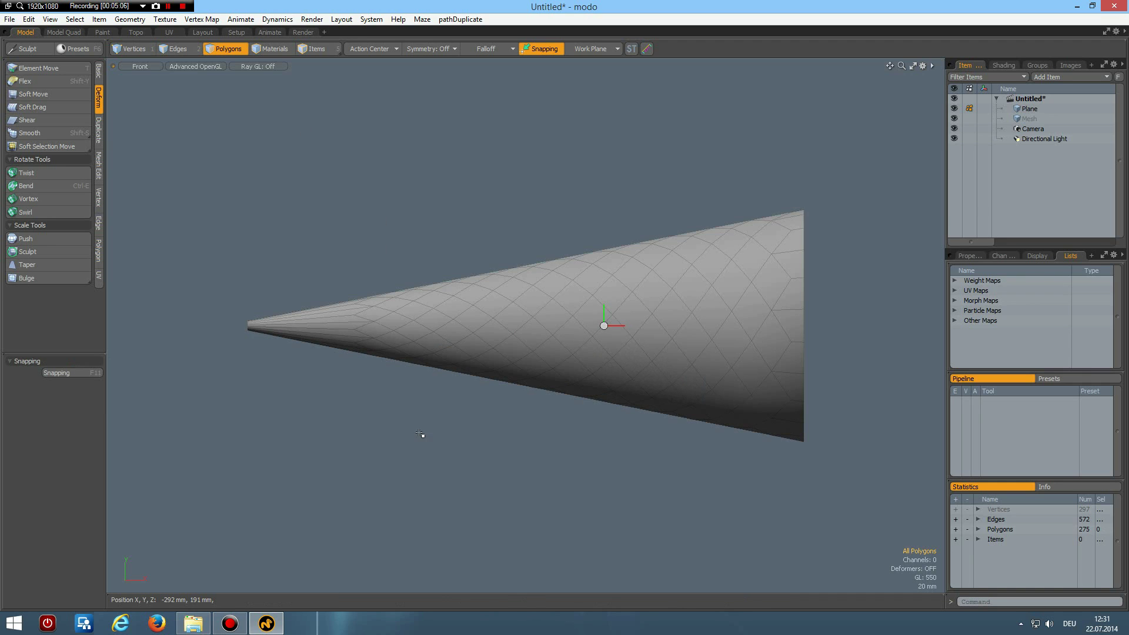
right_drag(303, 129, 798, 579)
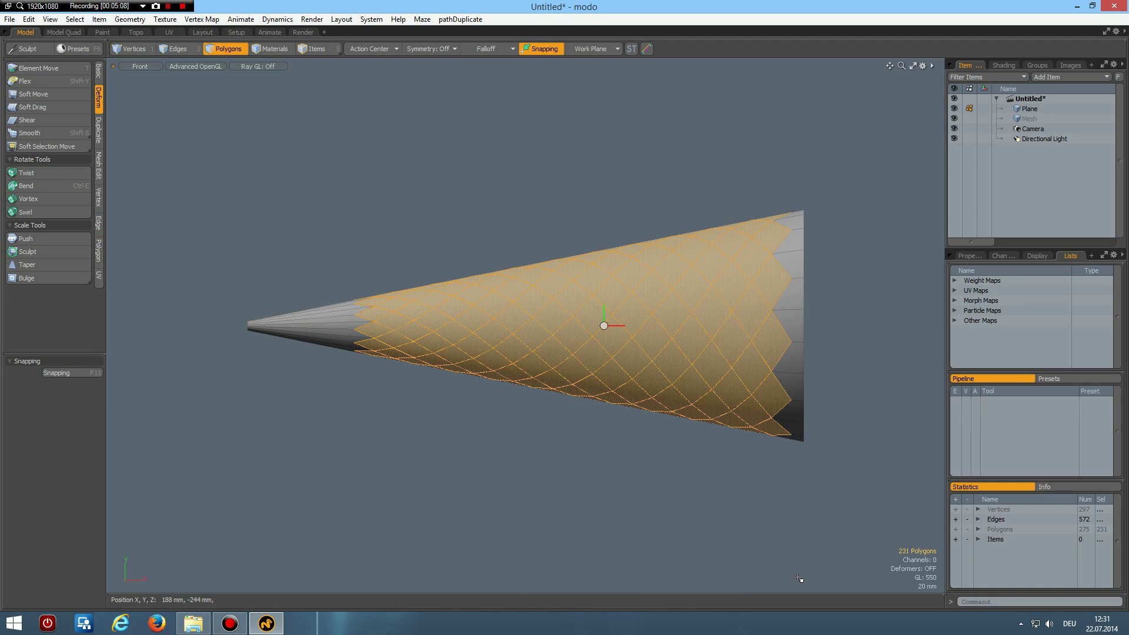
key(b)
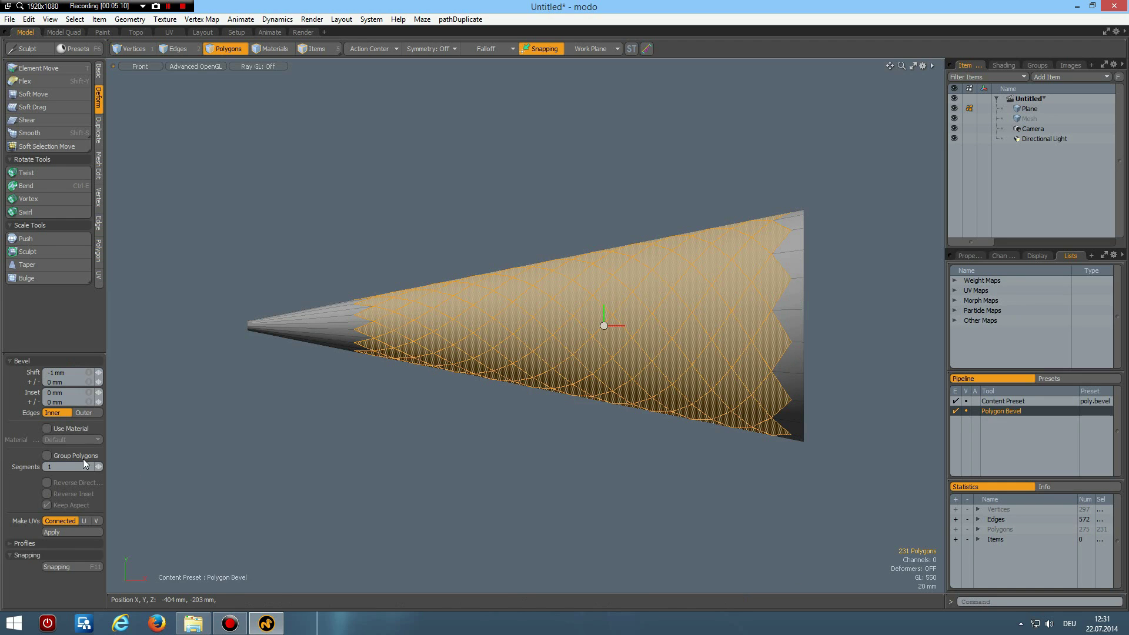
click(584, 453)
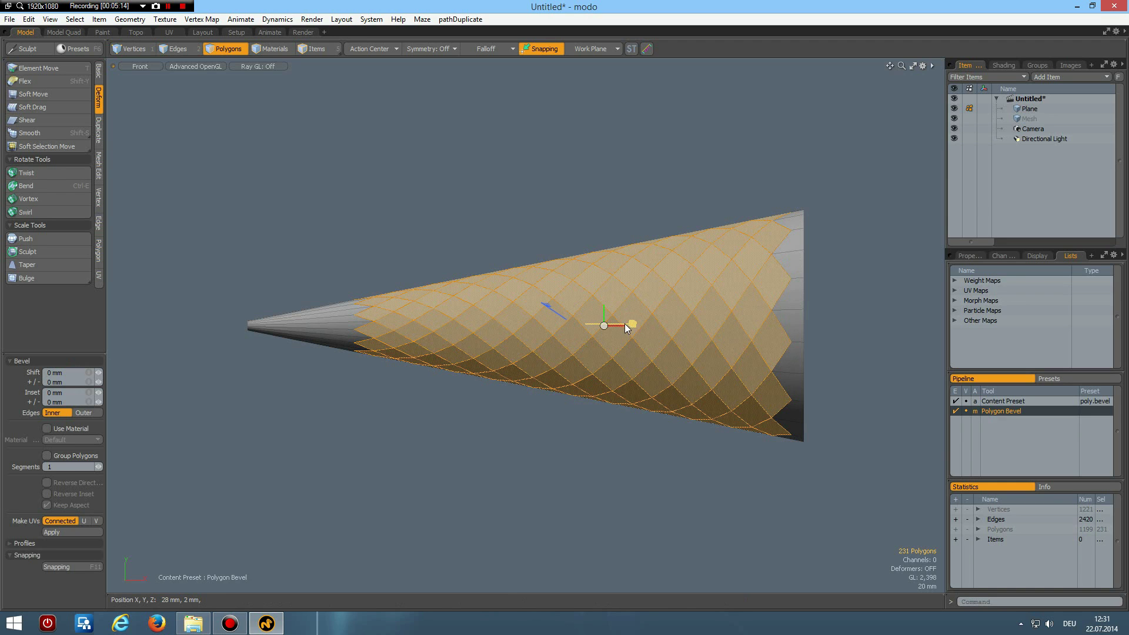
drag(626, 323, 611, 323)
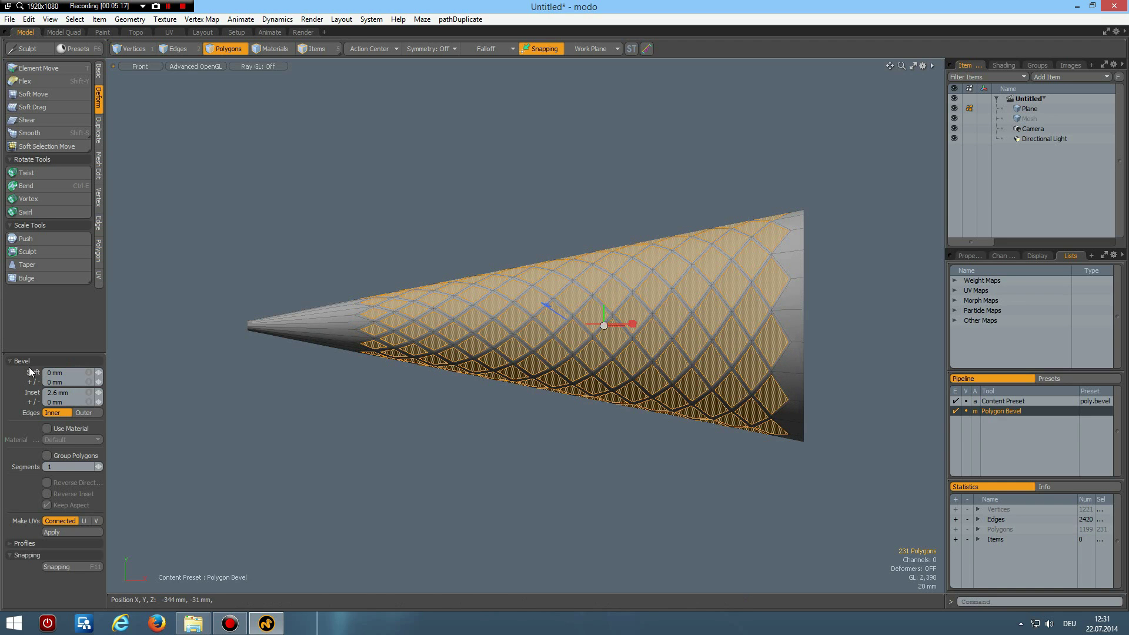
click(76, 393)
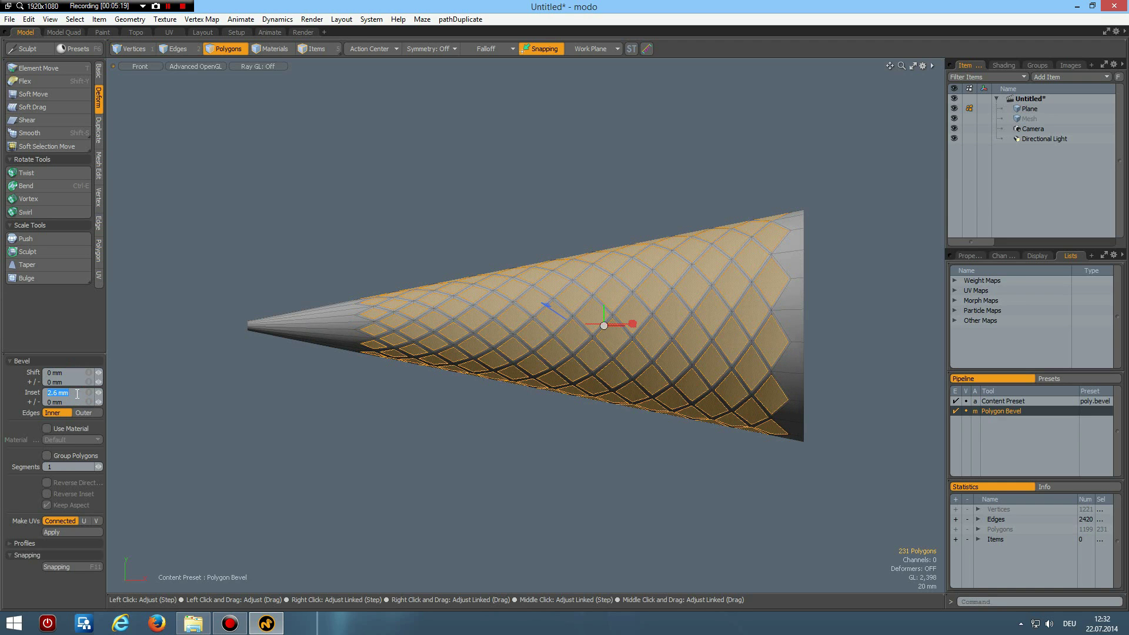
text(2)
key(Return)
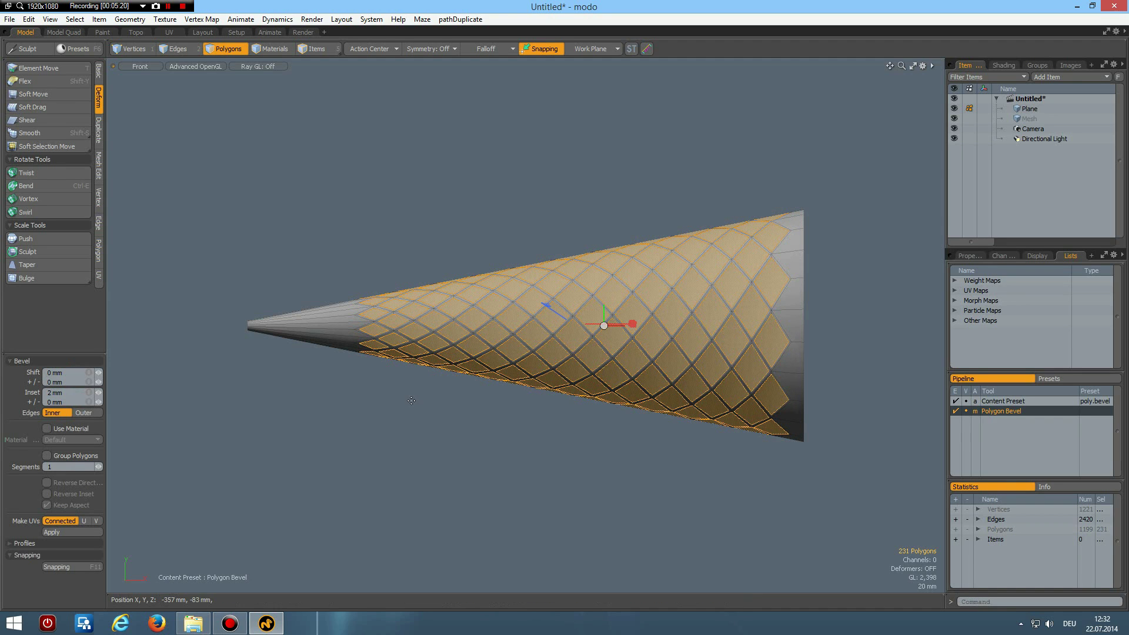
Step: Sink the selected diamonds inward with two further bevels, shifted -1 mm and -2 mm
click(457, 403)
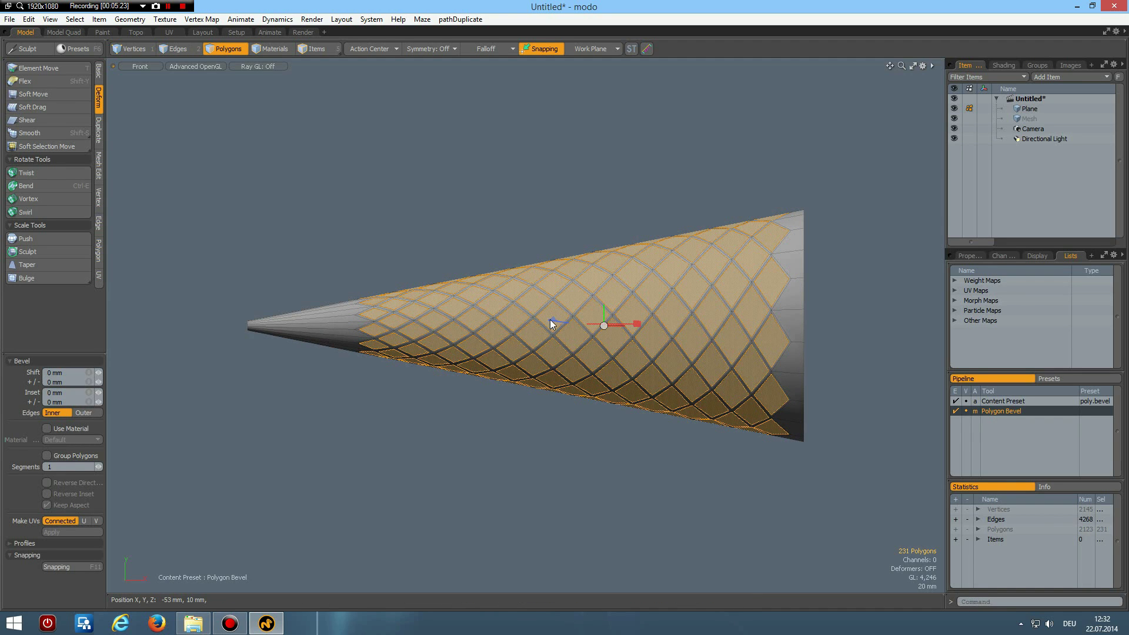
drag(552, 320, 555, 322)
click(69, 377)
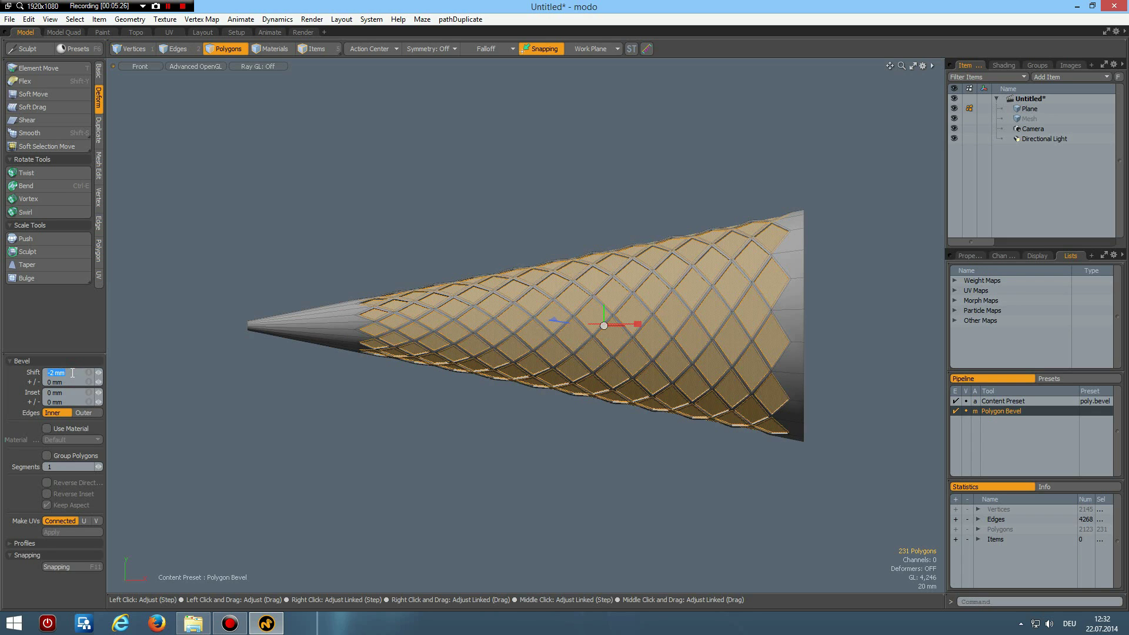
text(-1)
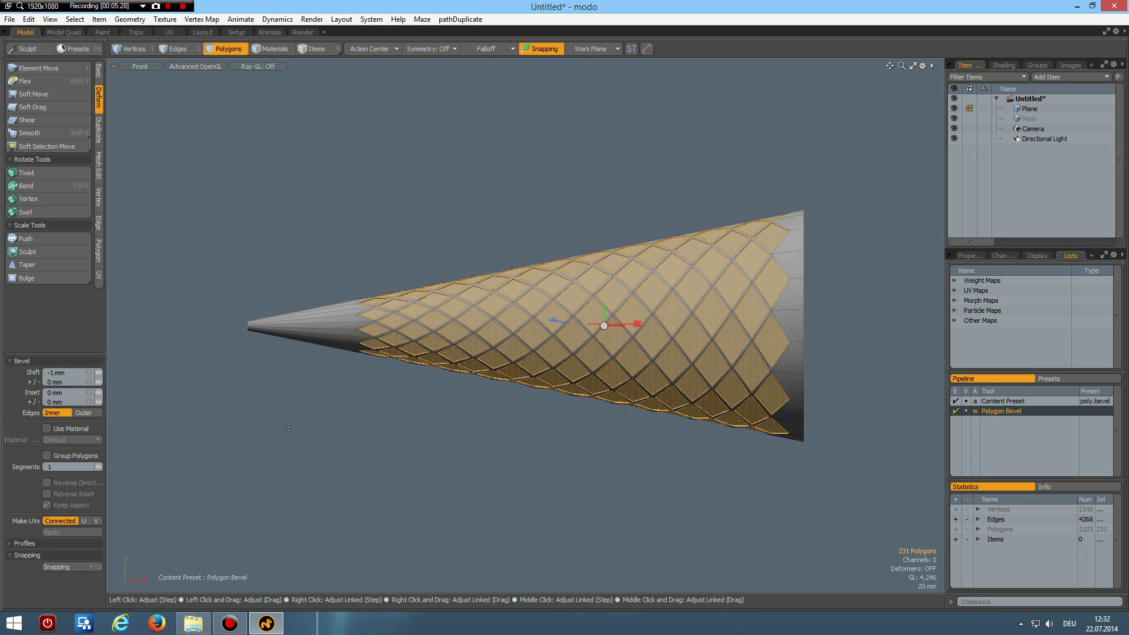
click(556, 373)
click(74, 376)
key(Return)
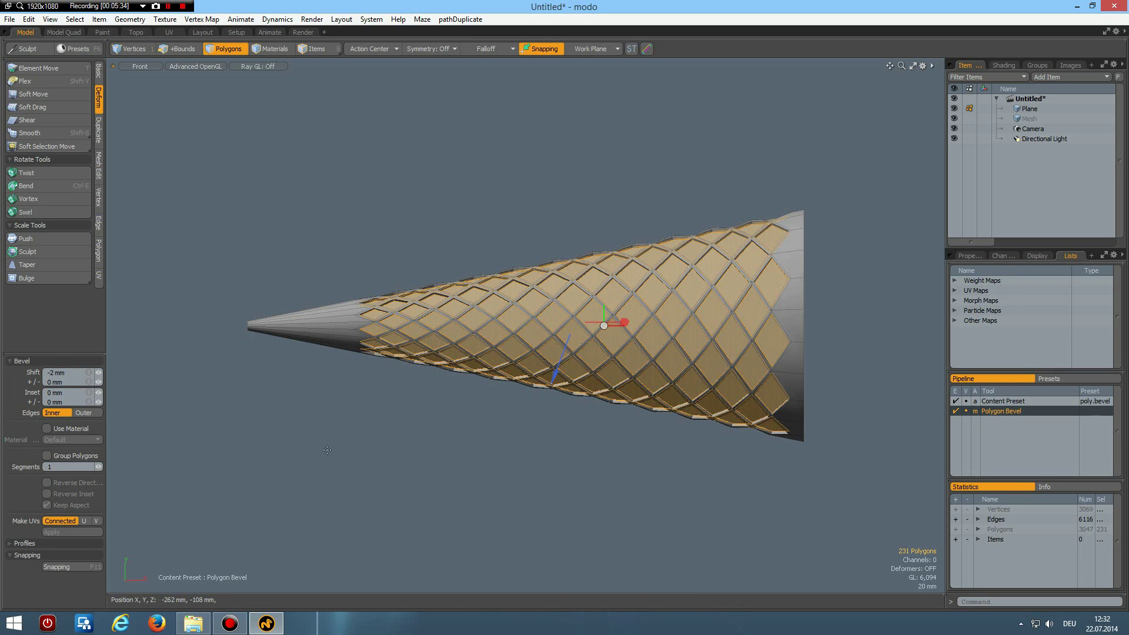
Step: Add one more bevel with a -1 mm shift to the diamonds and clear the polygon selection
click(274, 439)
click(69, 373)
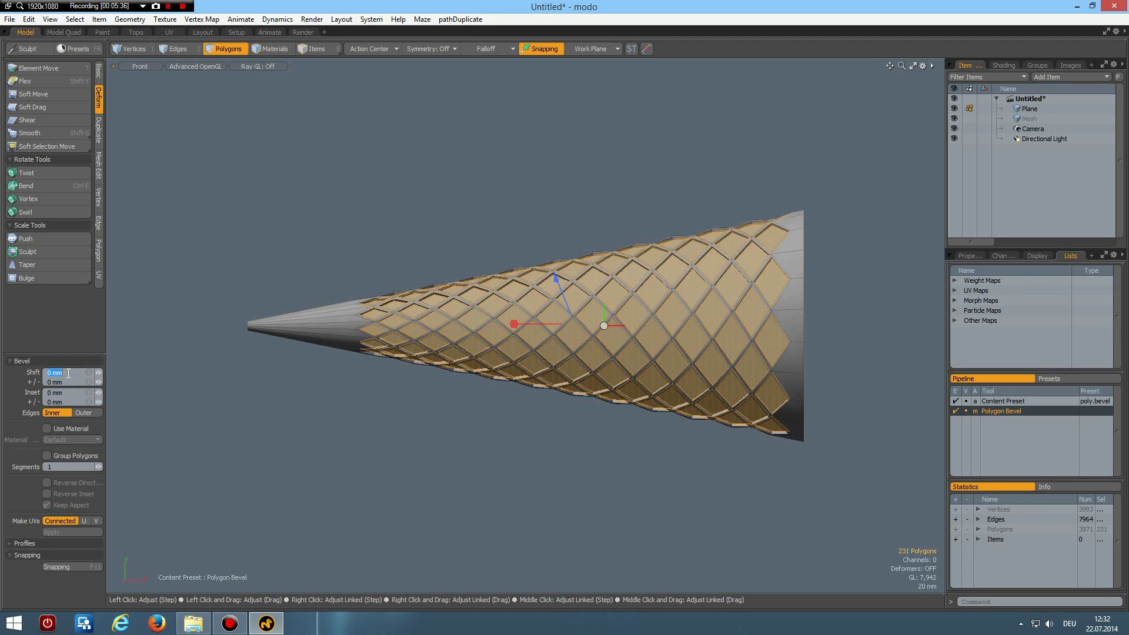
text(-1)
key(Return)
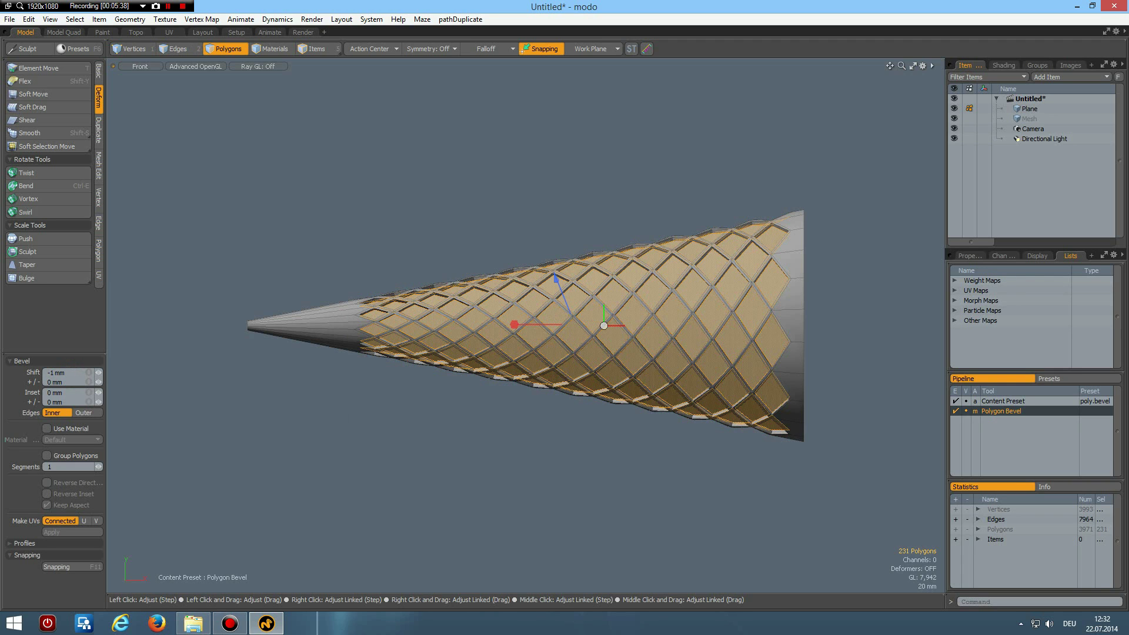
key(space)
click(456, 447)
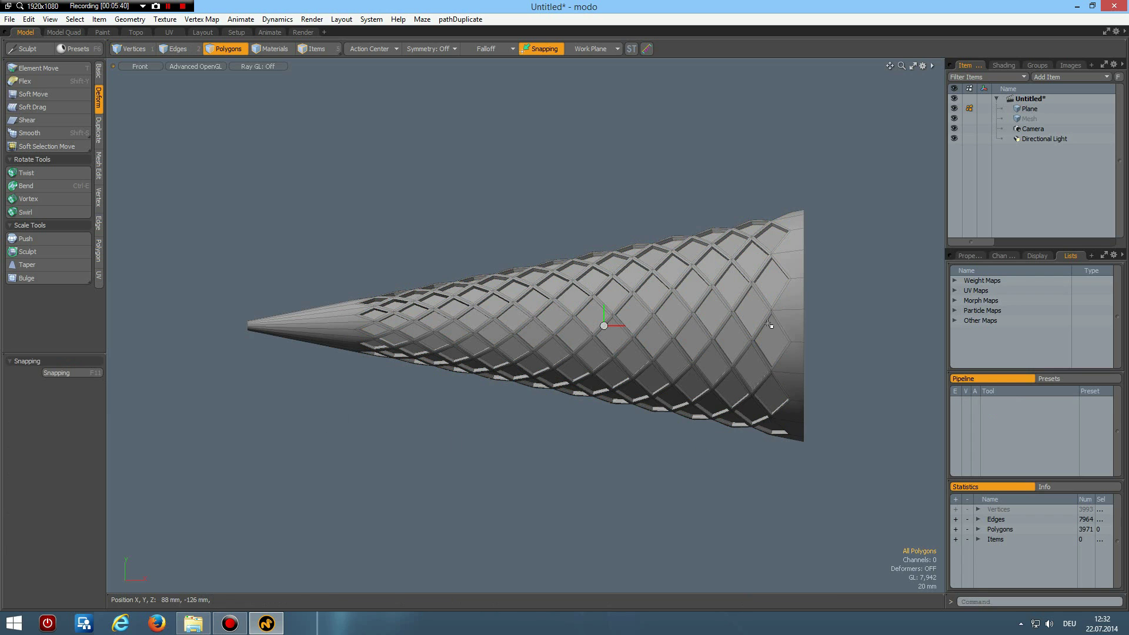
Step: Select a diagonal edge loop along the diamond borders and run a uniform Loop Slice with a count of 2 across the cone
scroll(774, 317, up, 3)
key(2)
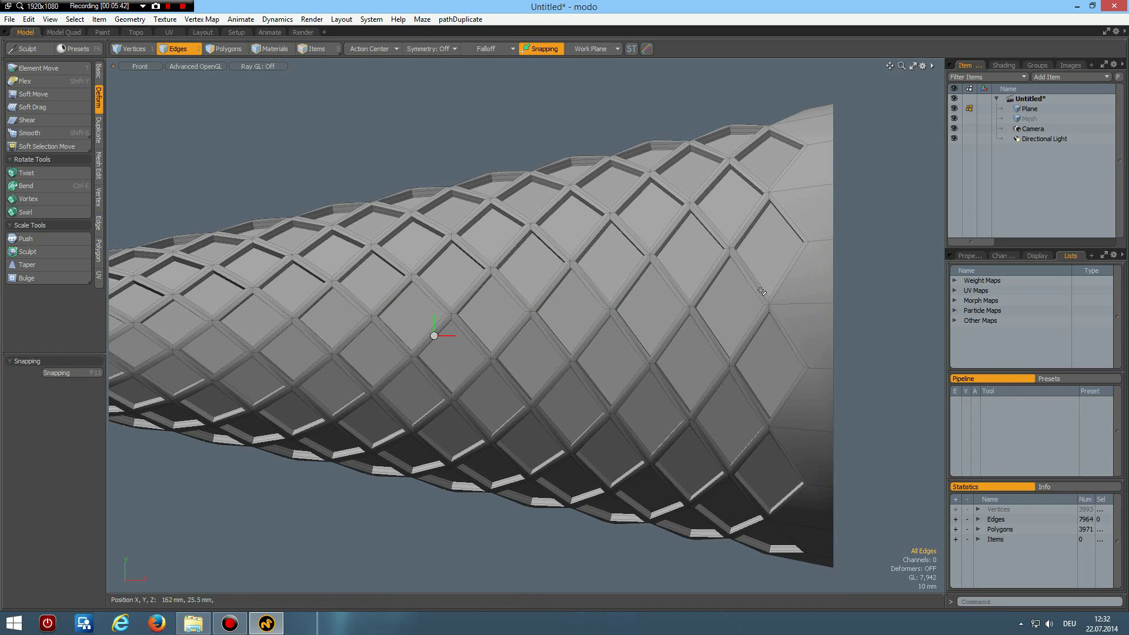
click(760, 294)
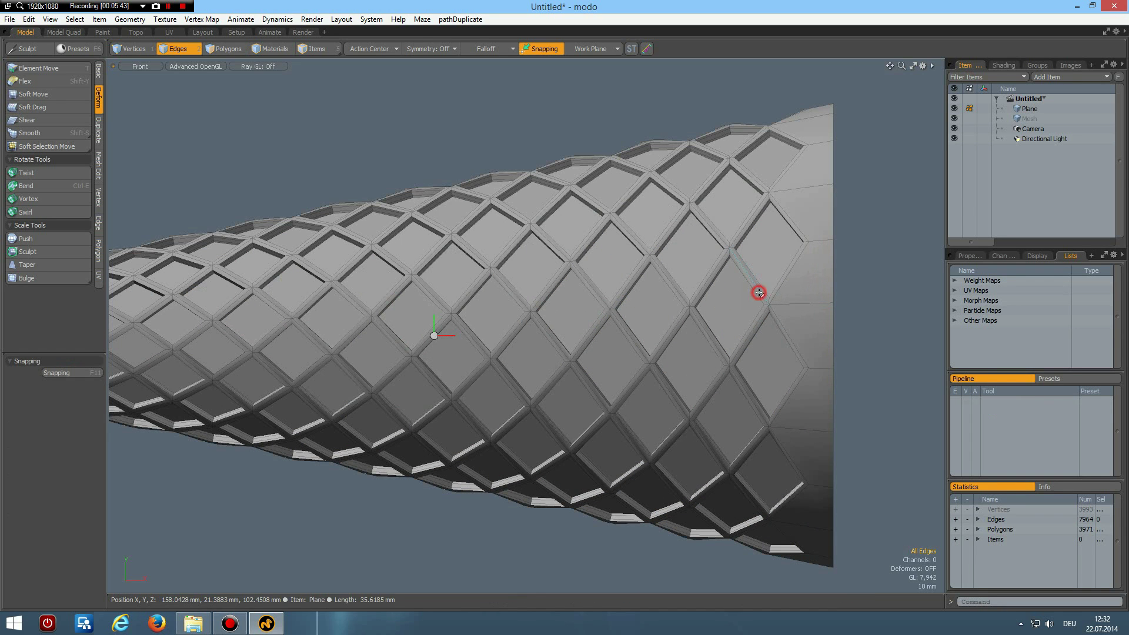
double_click(786, 331)
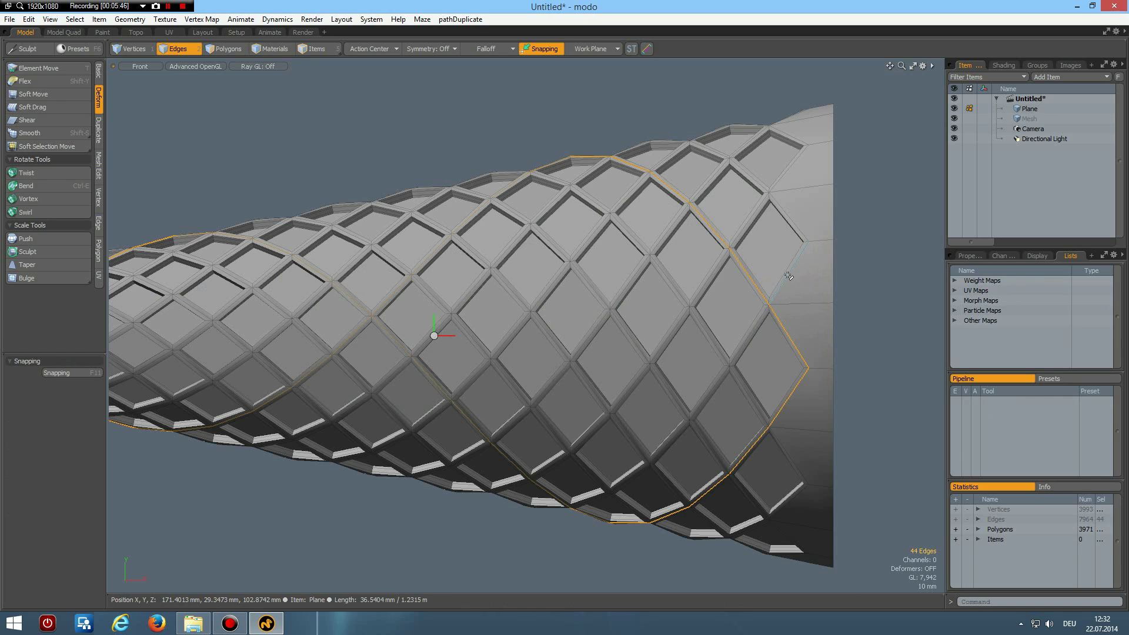
click(788, 276)
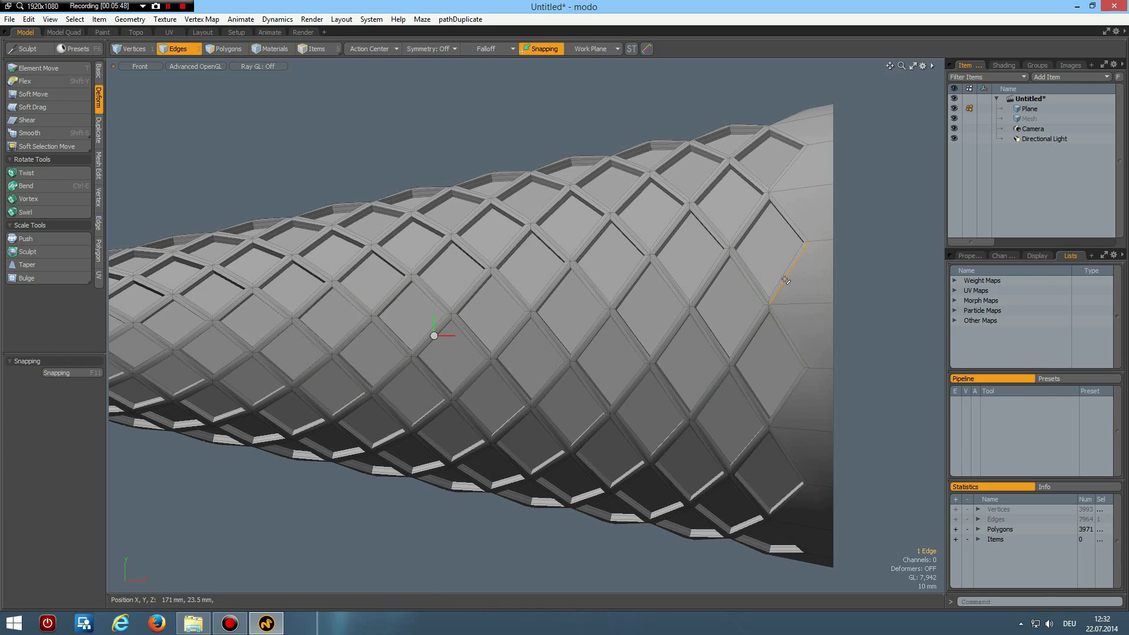
double_click(786, 279)
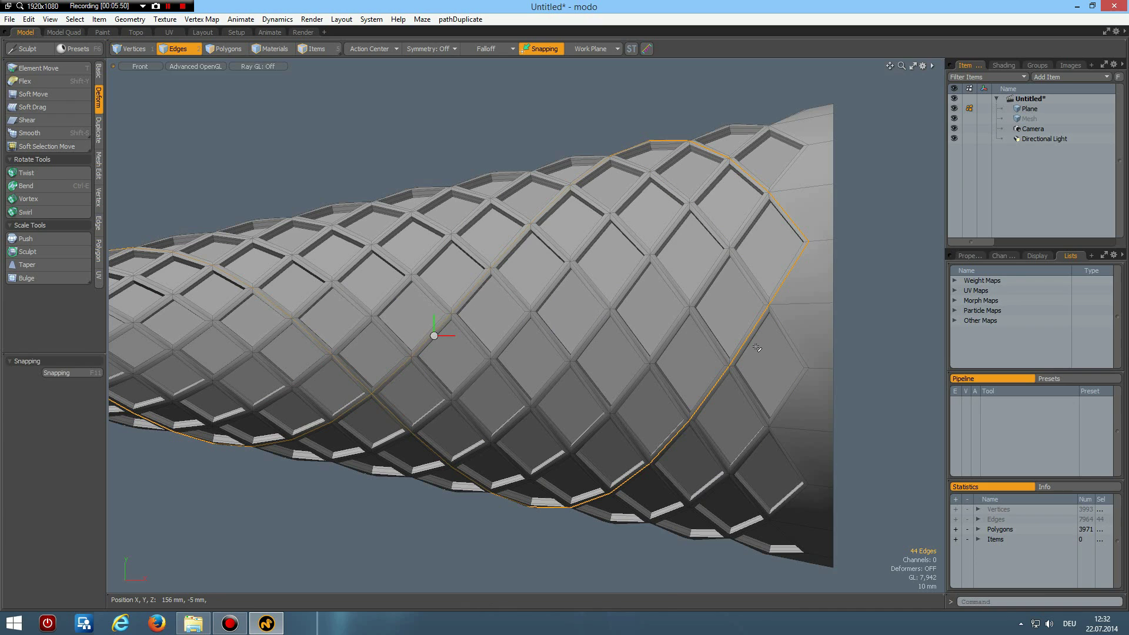
key(b)
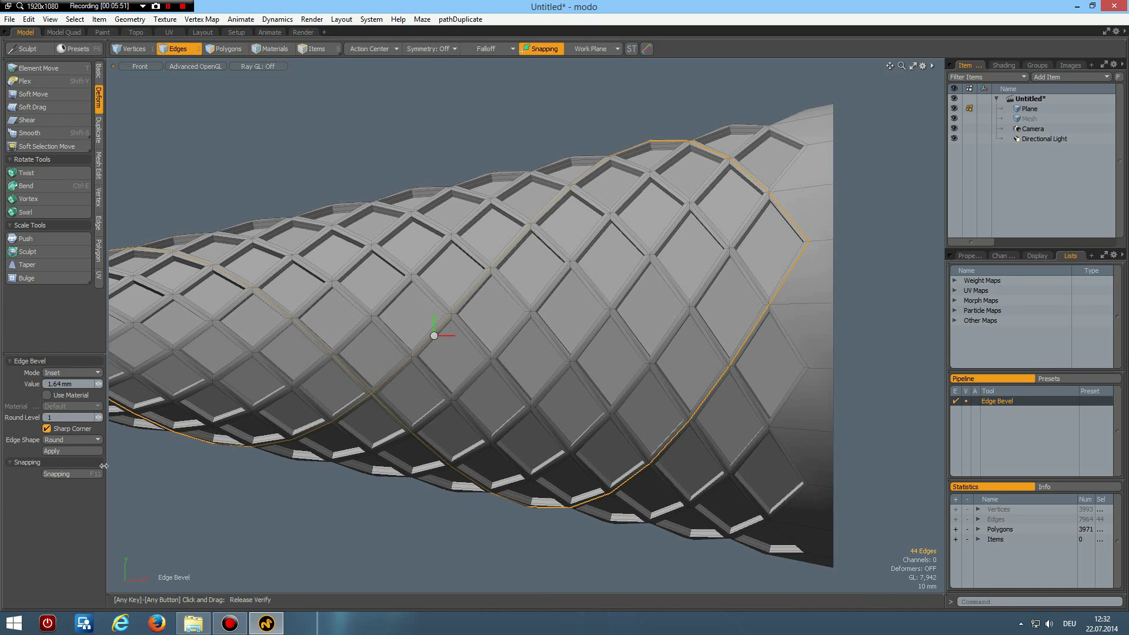
key(alt)
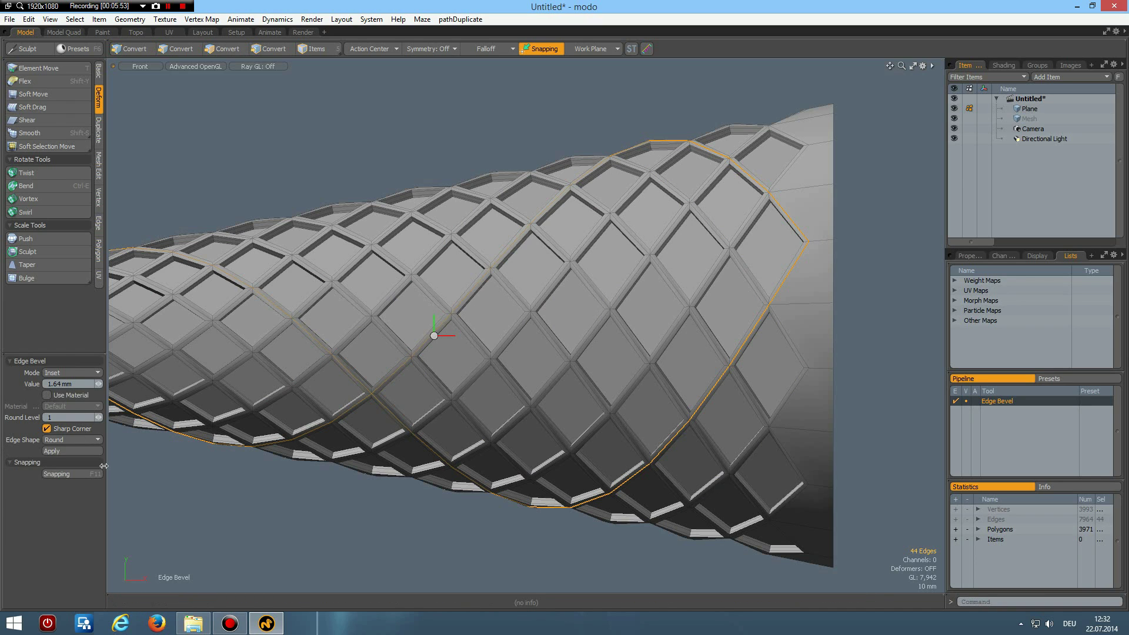
key(alt+c)
click(61, 410)
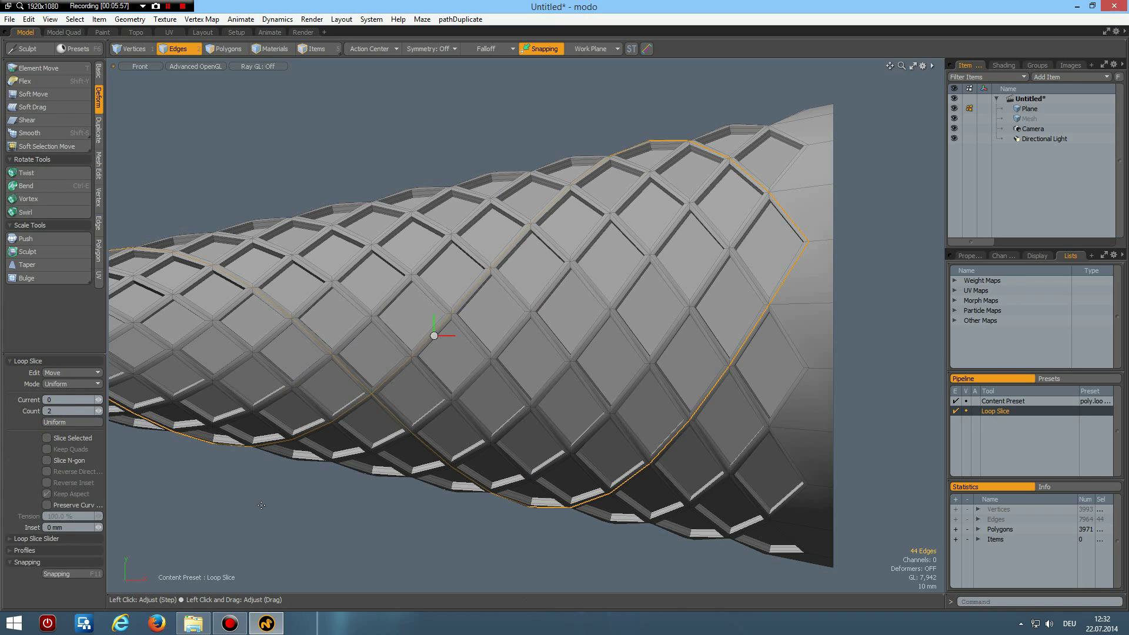
click(373, 518)
scroll(374, 518, down, 3)
scroll(374, 517, up, 1)
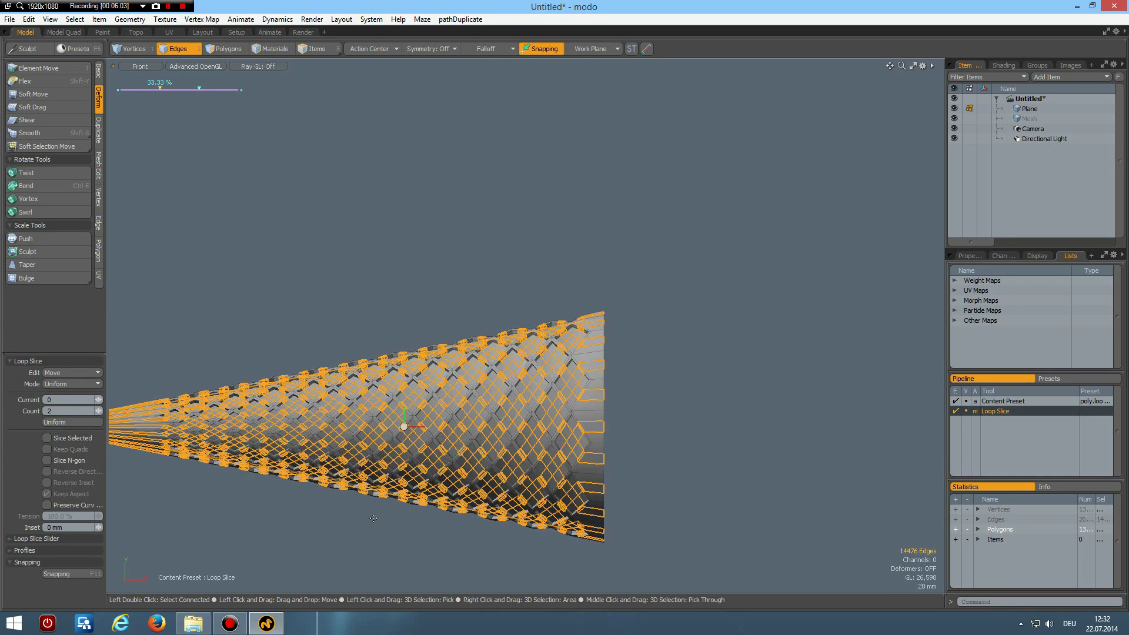
alt+shift+drag(359, 538, 538, 471)
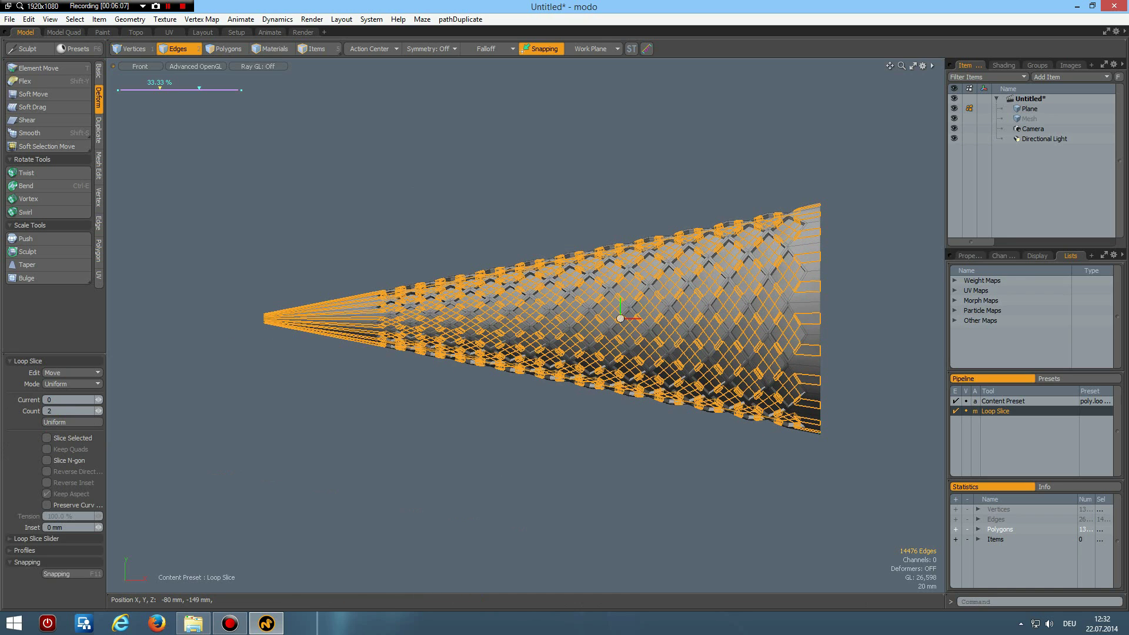
click(537, 472)
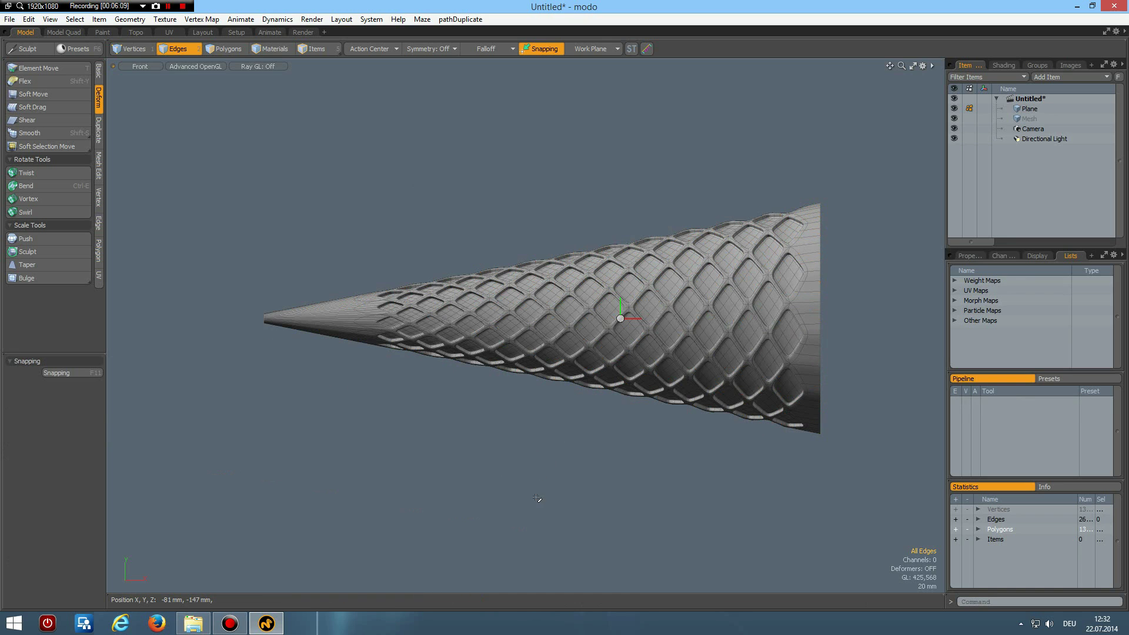
Step: Compare the cone with and without subdivision smoothing and examine the diamond recesses near the narrow tip
scroll(709, 276, up, 2)
scroll(708, 277, down, 2)
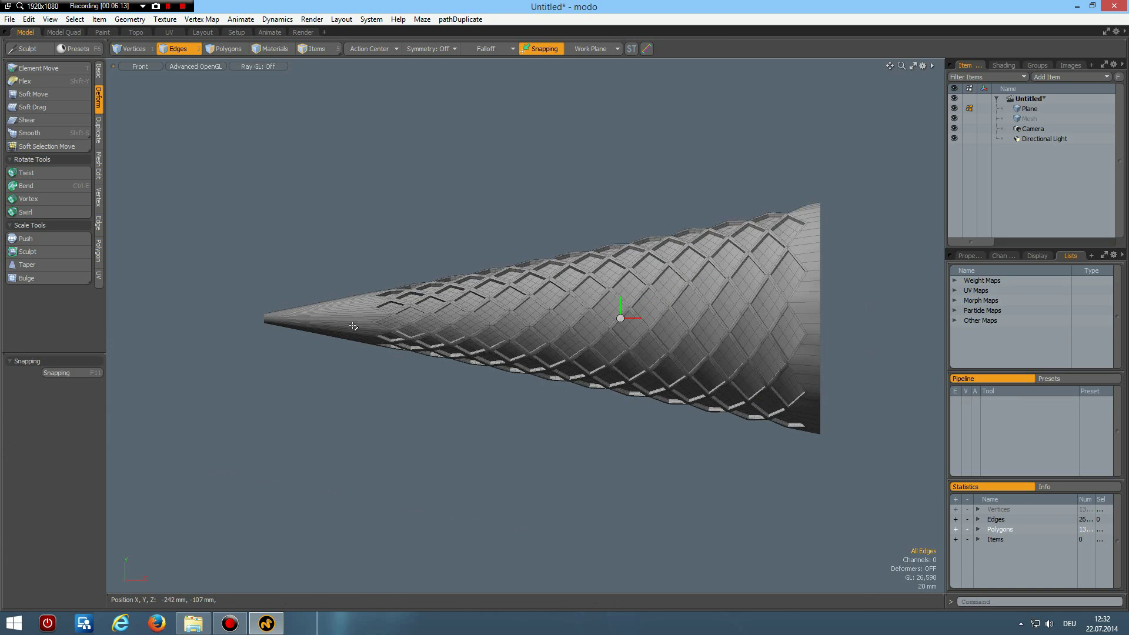
scroll(367, 305, up, 3)
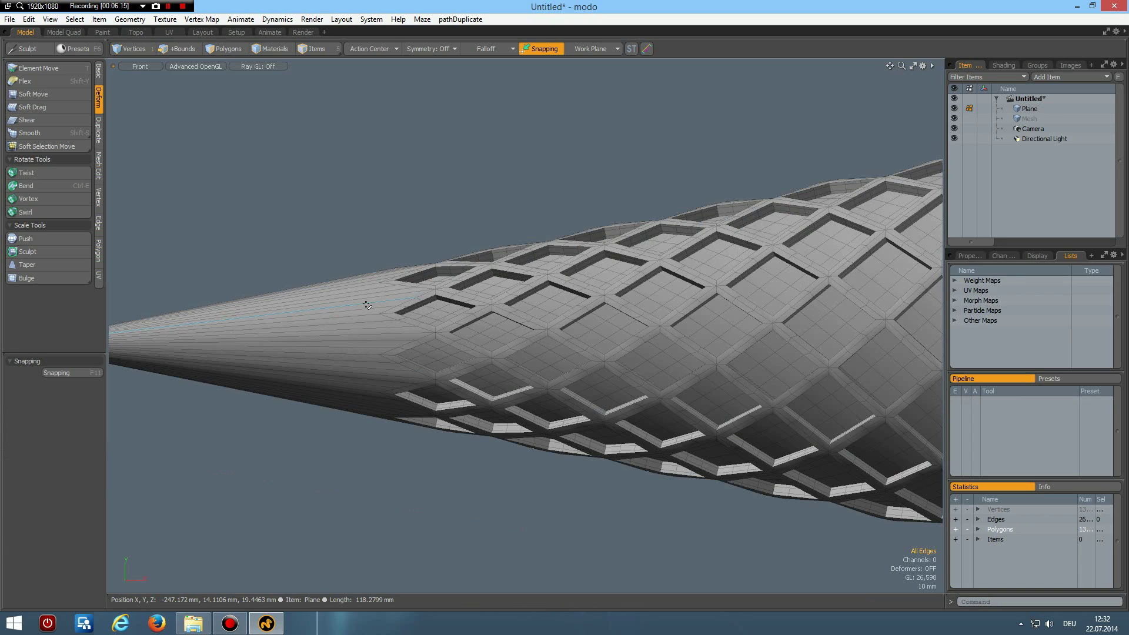
Step: Cut a straight vertical Polygon Slice through the cone just before the diamond pattern near its narrow tip
key(shift+c)
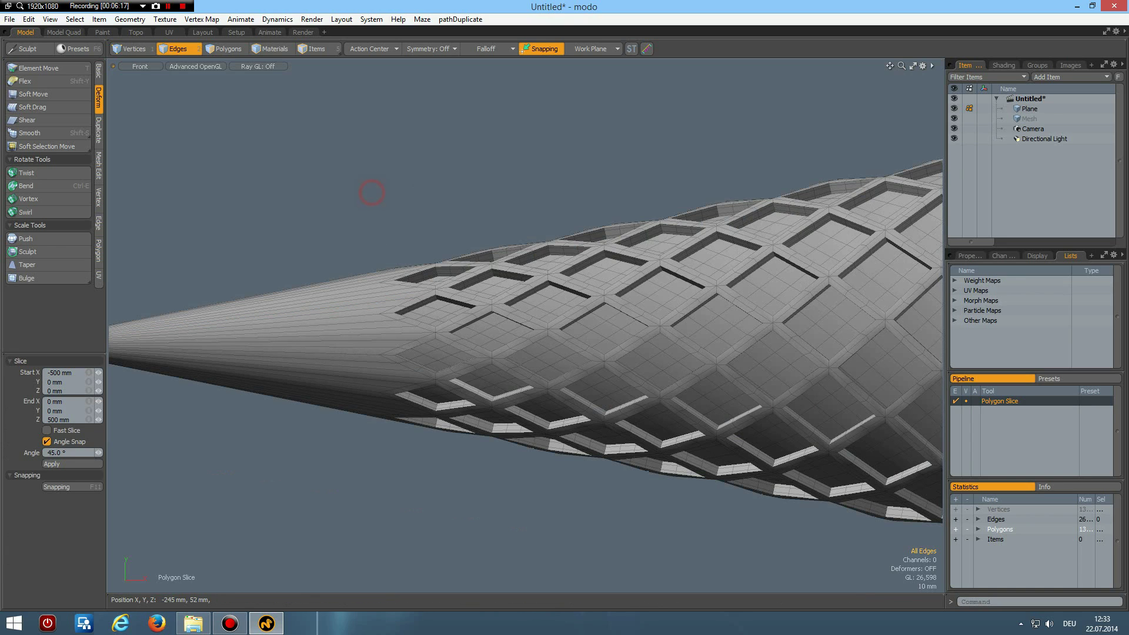
drag(372, 193, 372, 582)
key(space)
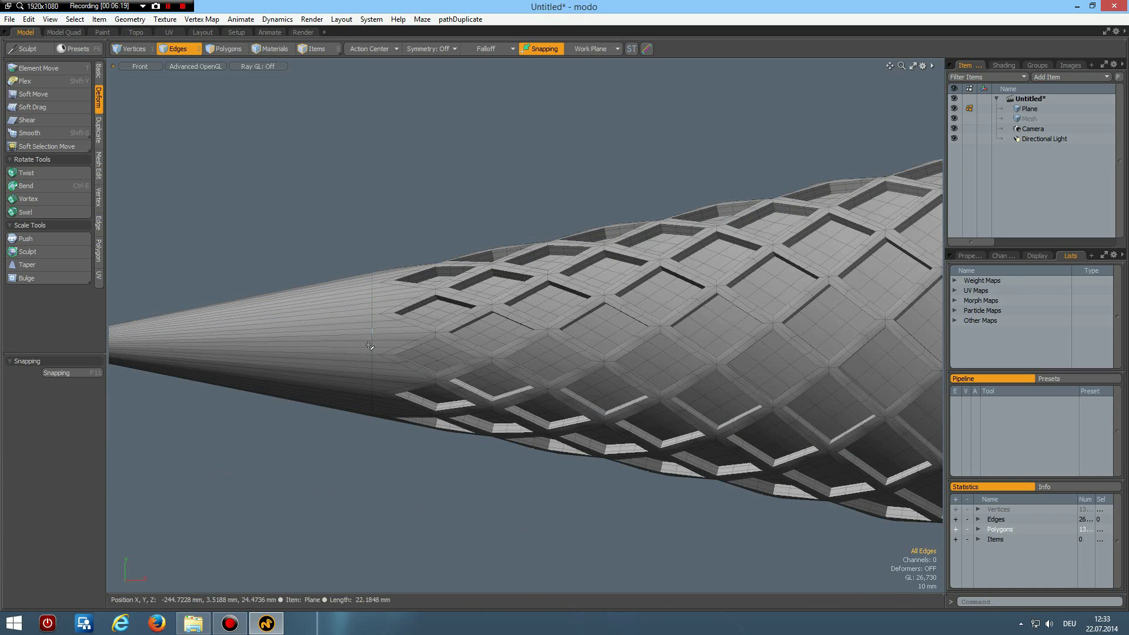
Step: Select the new sliced edge loop together with the open edge loops at the cone's tip and wide end
double_click(372, 346)
scroll(371, 345, down, 3)
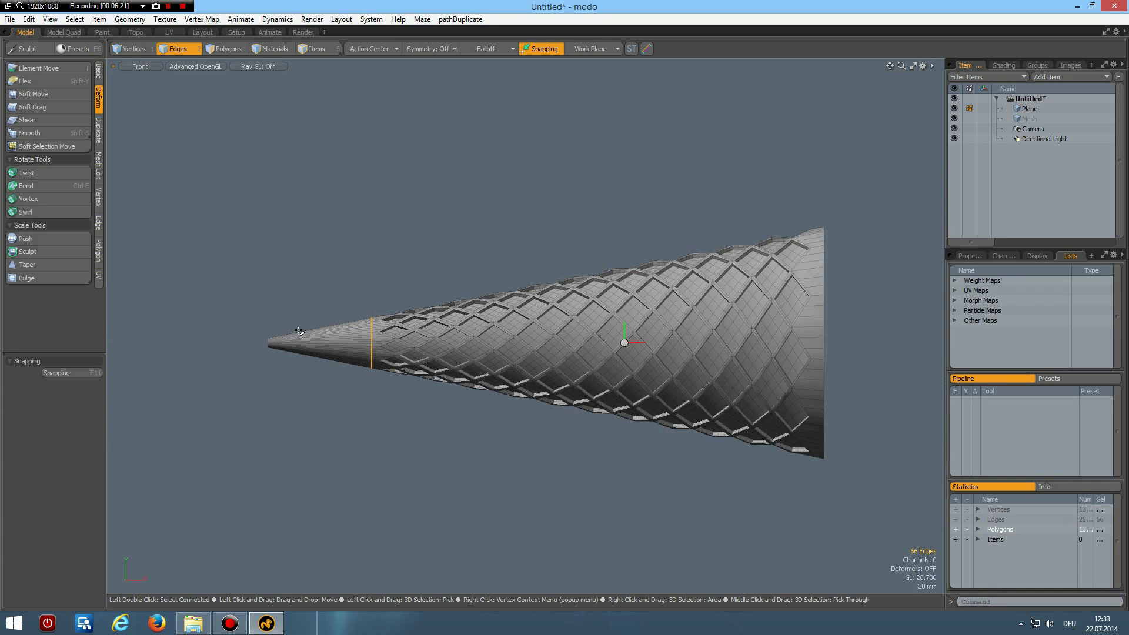
shift+right_drag(242, 307, 295, 402)
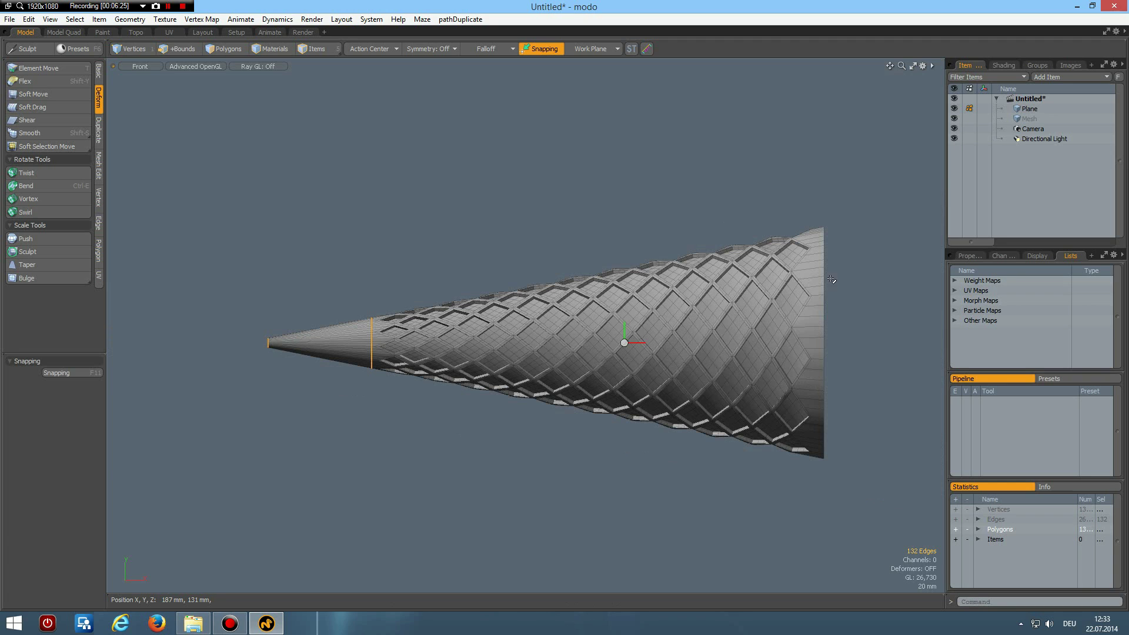
shift+right_drag(817, 208, 883, 579)
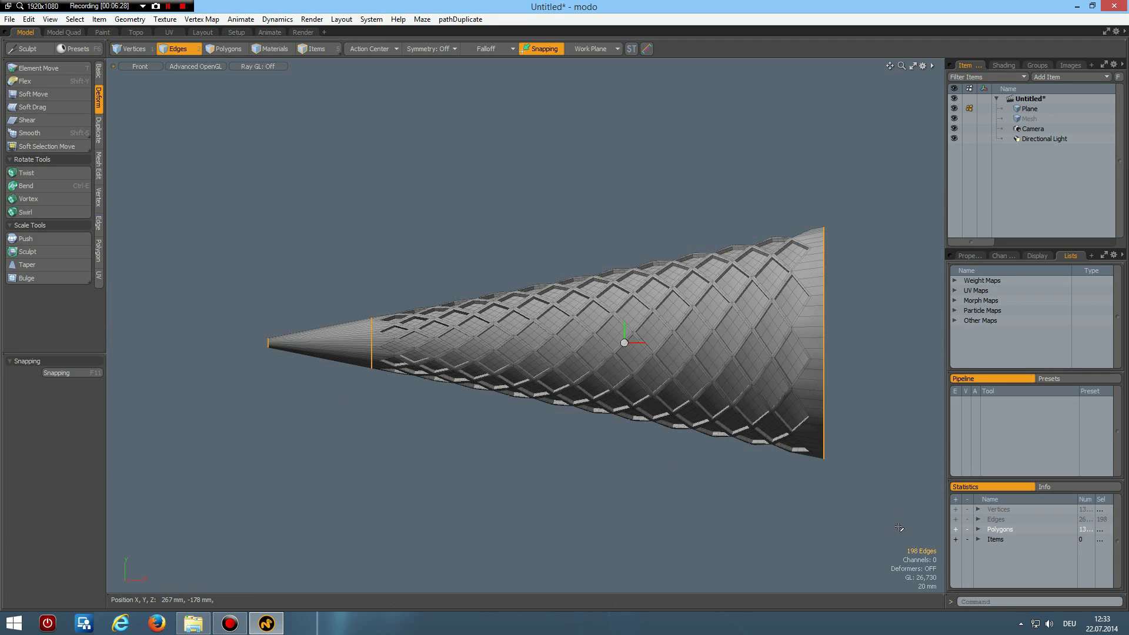
Step: Run the perfectCircle-V1.97.pl script on the selected edge loops
key(shift)
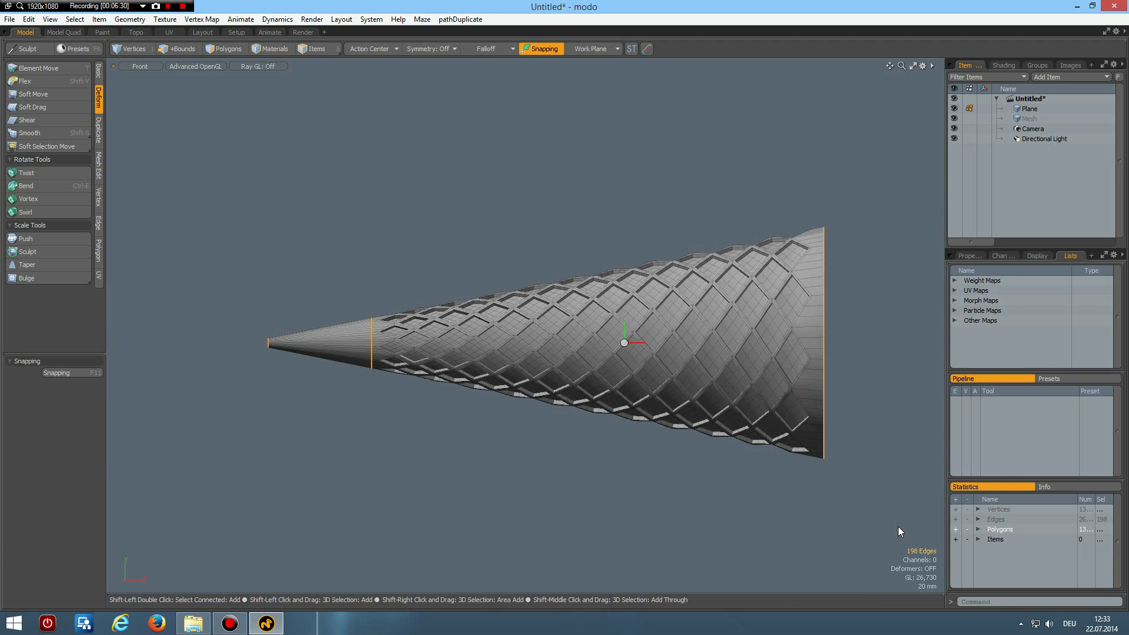
key(shift+r)
scroll(449, 248, down, 8)
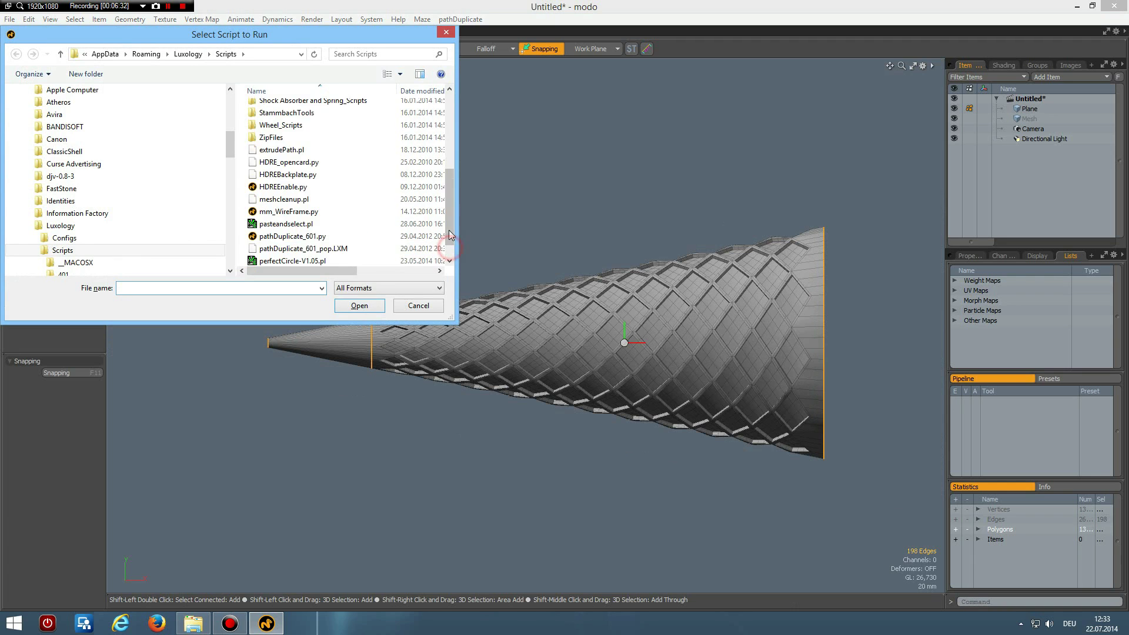
click(317, 222)
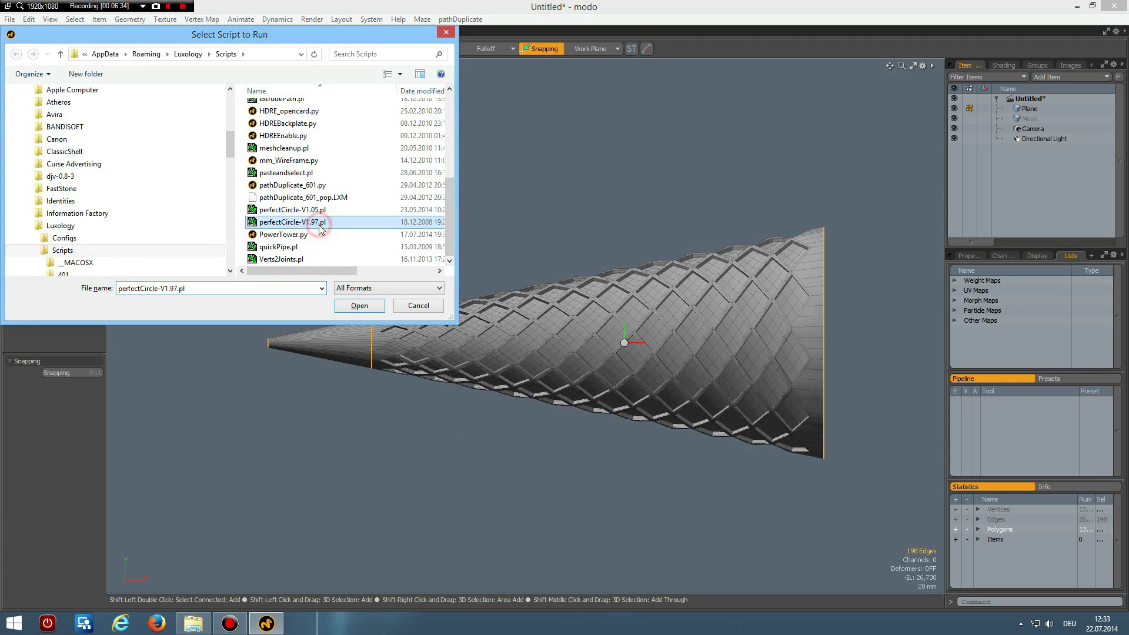
click(361, 307)
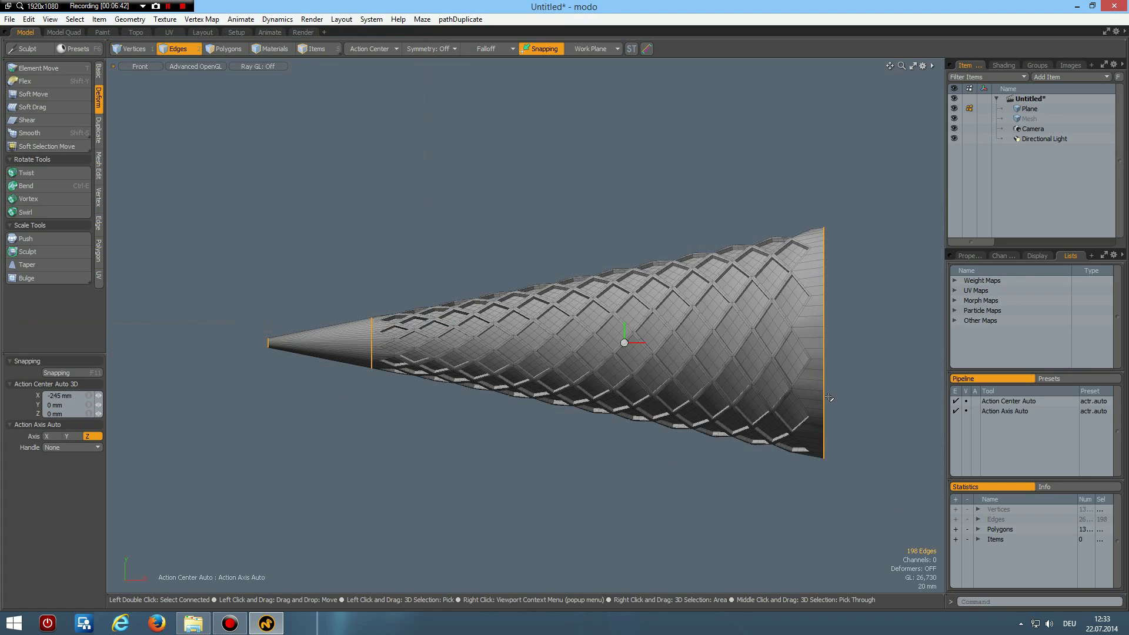
Step: Extend the wide end's edge loop 30 mm outward along X and scale it uniformly to 107%
click(824, 355)
double_click(823, 355)
key(z)
click(861, 374)
drag(870, 345, 900, 347)
key(y)
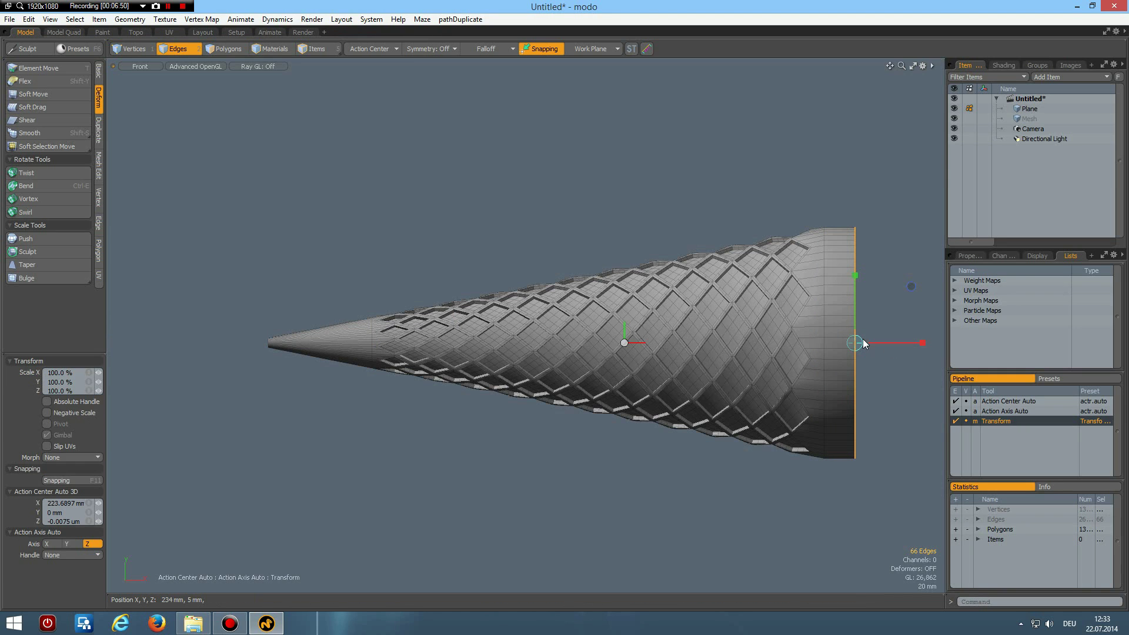
drag(854, 343, 862, 342)
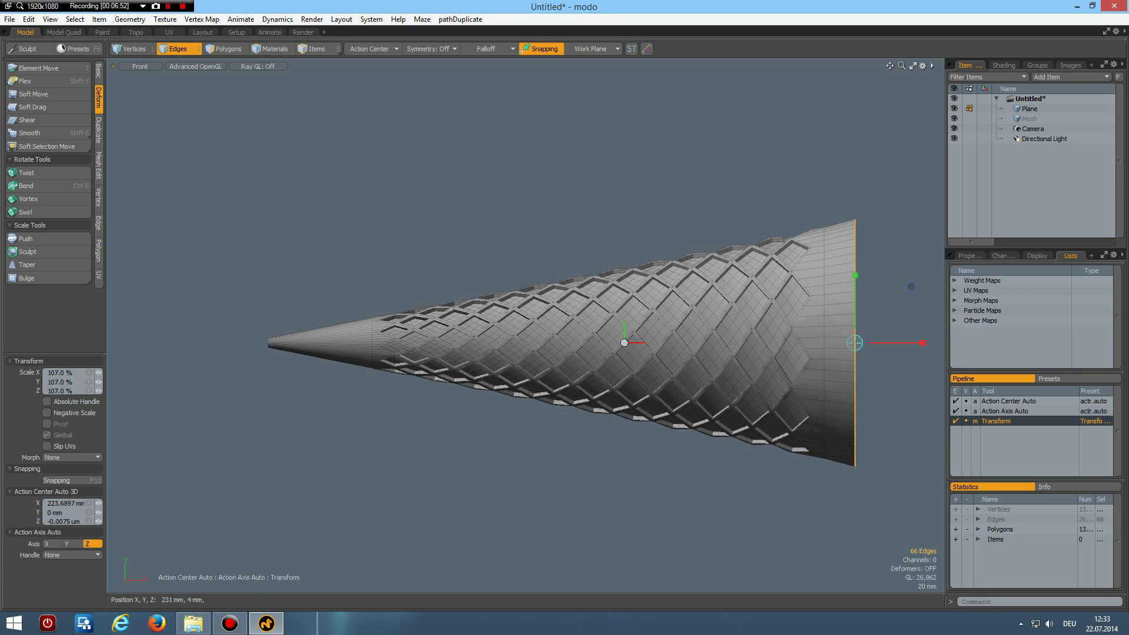
Step: Extend the wide end's rim outward along X once more, forming a straight cylindrical collar
key(z)
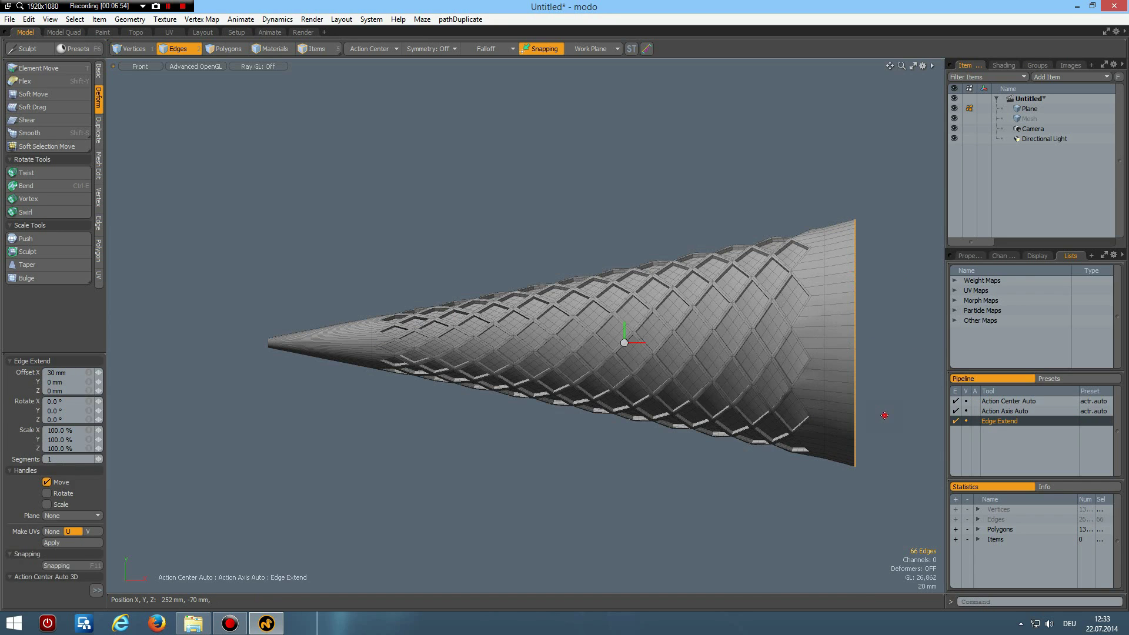
drag(902, 346, 956, 351)
drag(913, 344, 875, 341)
key(space)
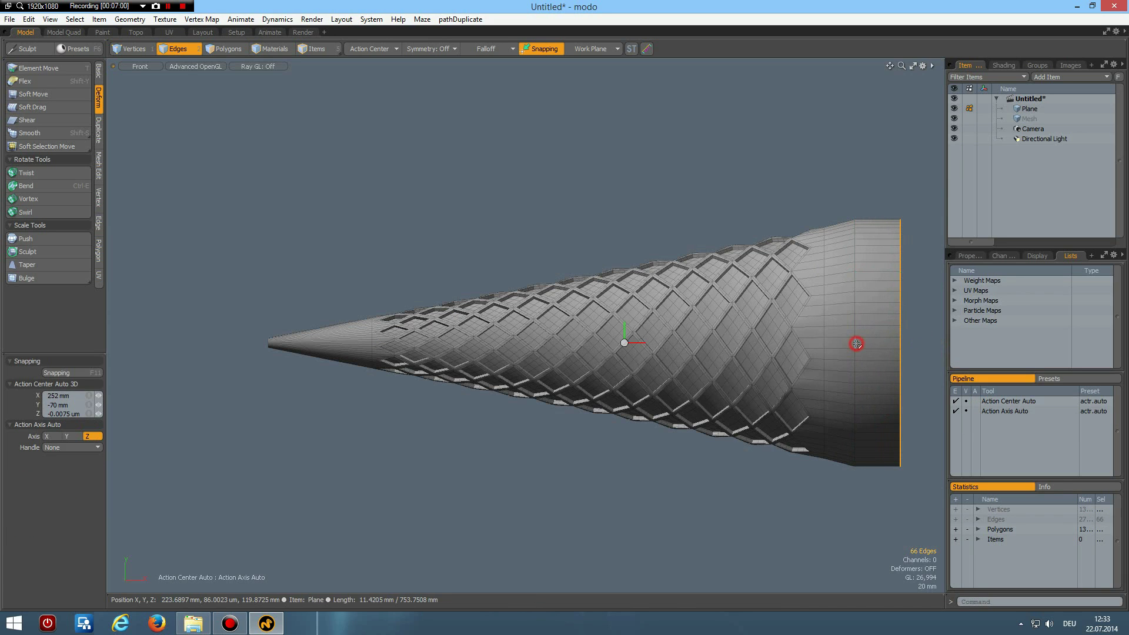
Step: Bevel the two edge loops where the collar and flare begin slightly, with round level 1, clear the selection and turn on subdivision smoothing
double_click(853, 343)
shift+double_click(824, 344)
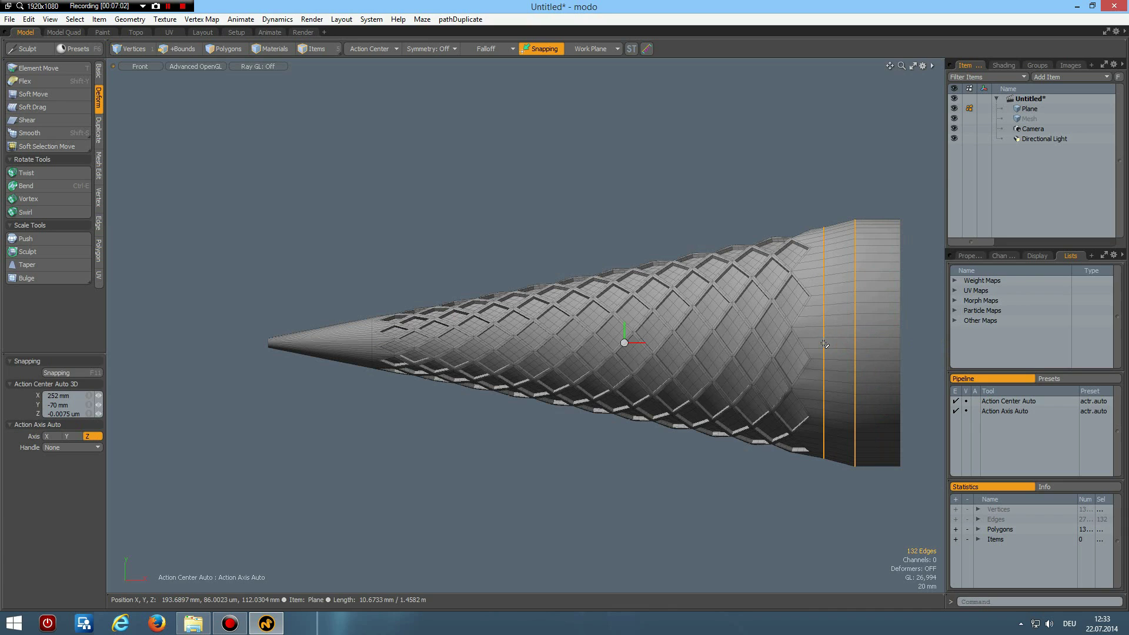
key(b)
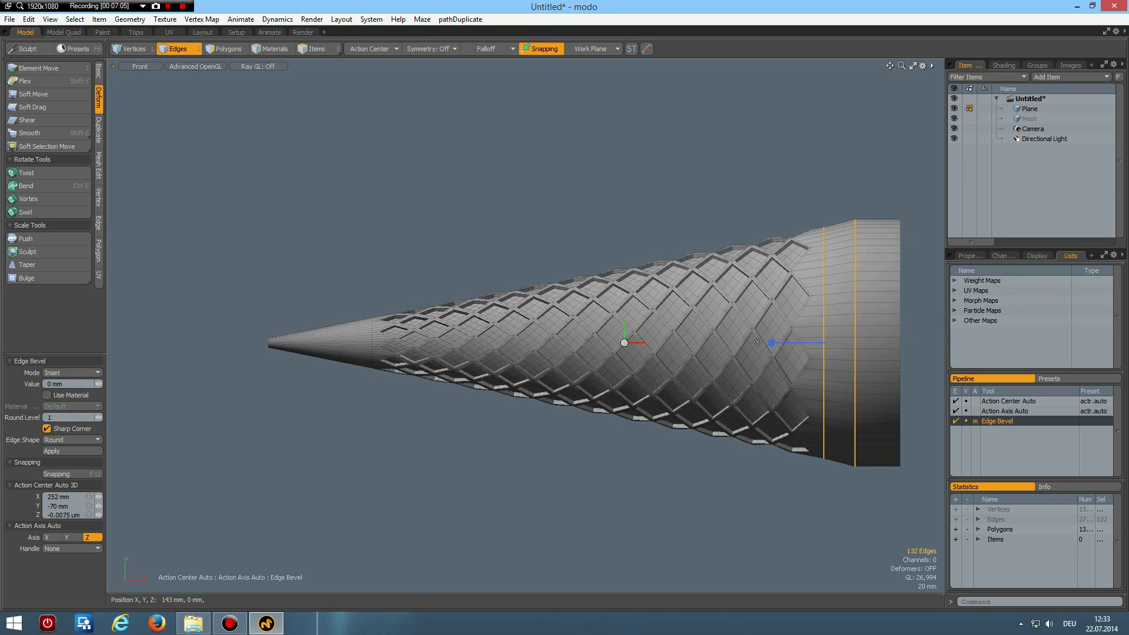
mouse_move(773, 344)
mouse_down()
mouse_move(787, 343)
mouse_move(776, 342)
mouse_up()
key(space)
click(676, 522)
key(Tab)
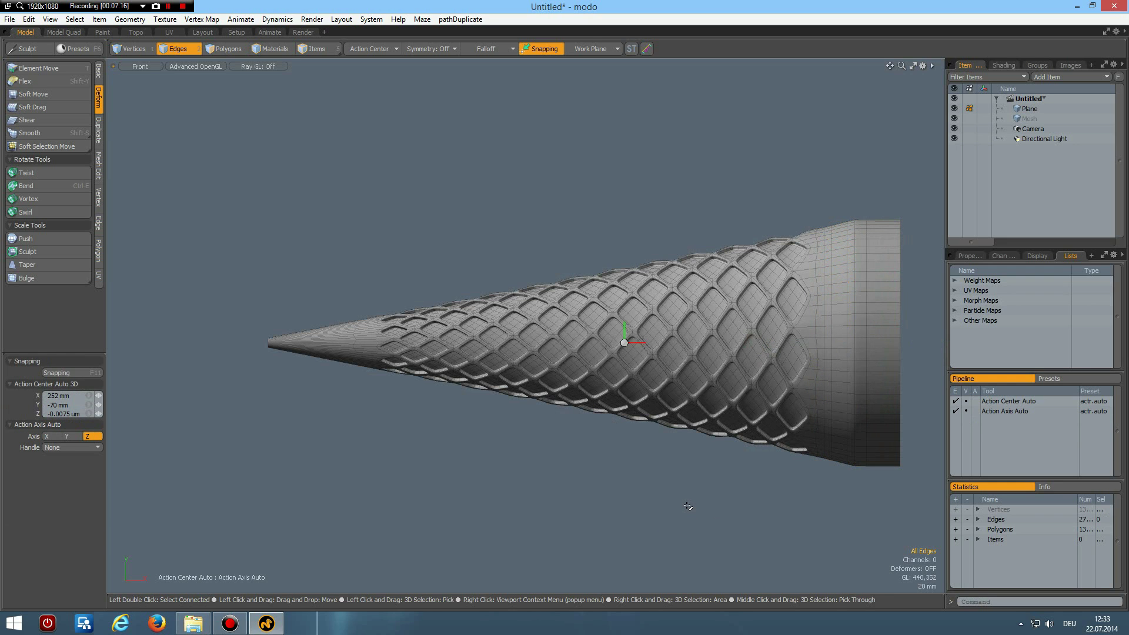
Step: Examine the smoothed cone in perspective, checking the diamond recesses and the wide rim from several angles
key(ctrl+space)
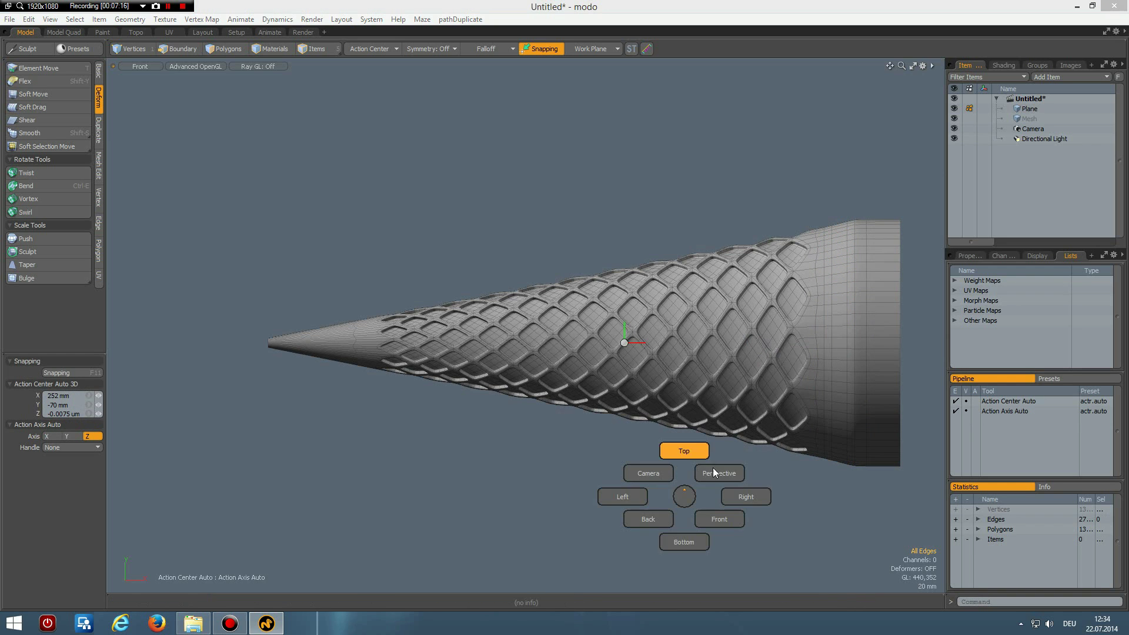
click(721, 471)
alt+drag(531, 421, 595, 335)
scroll(595, 336, up, 2)
scroll(595, 336, down, 1)
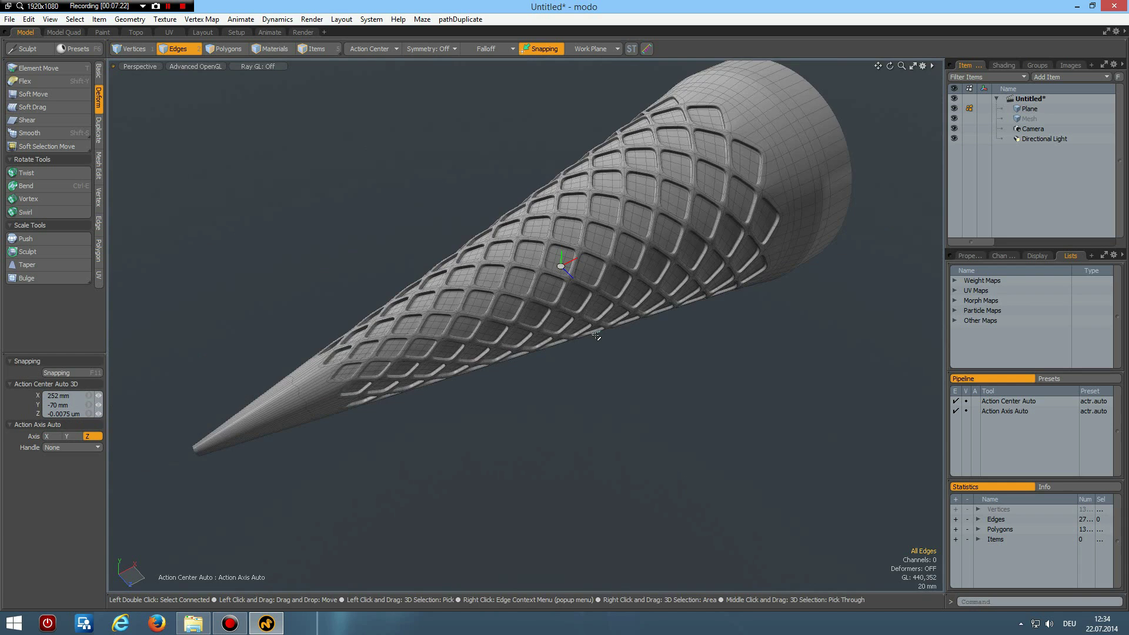
scroll(596, 336, up, 1)
alt+shift+drag(661, 321, 644, 395)
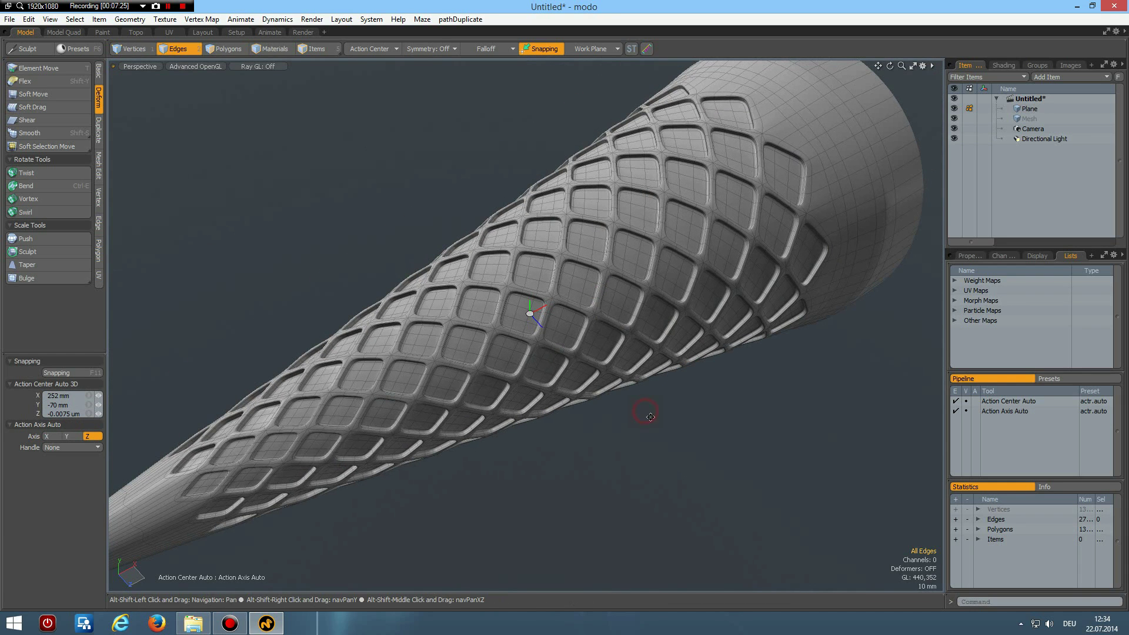
mouse_move(644, 397)
alt+shift+mouse_down()
mouse_move(668, 436)
mouse_move(629, 414)
alt+shift+mouse_up()
scroll(669, 434, down, 1)
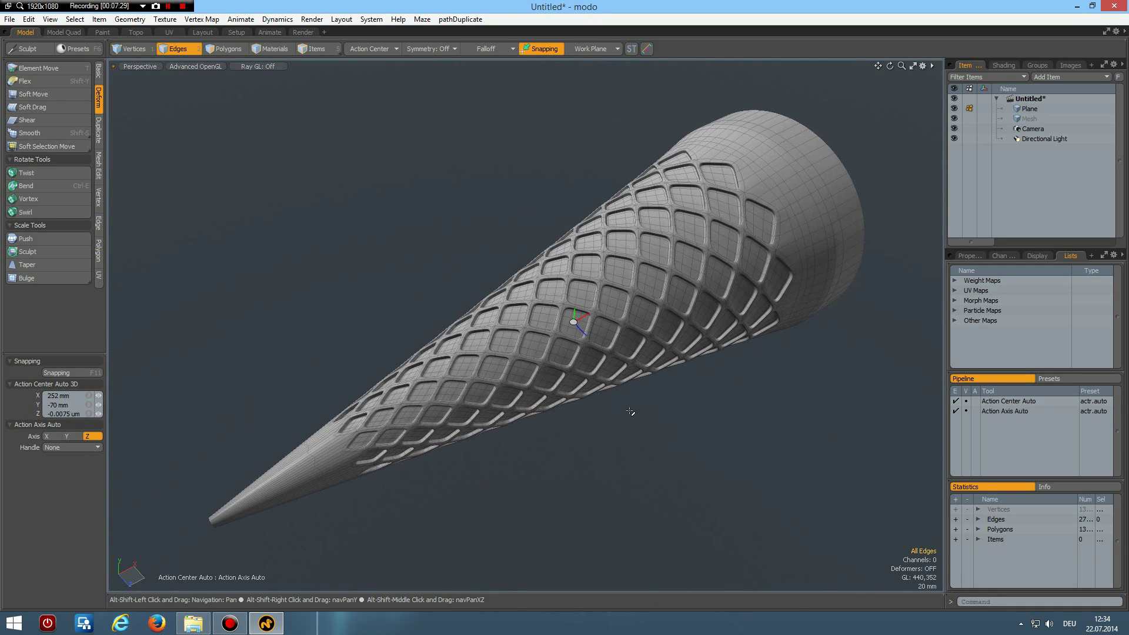